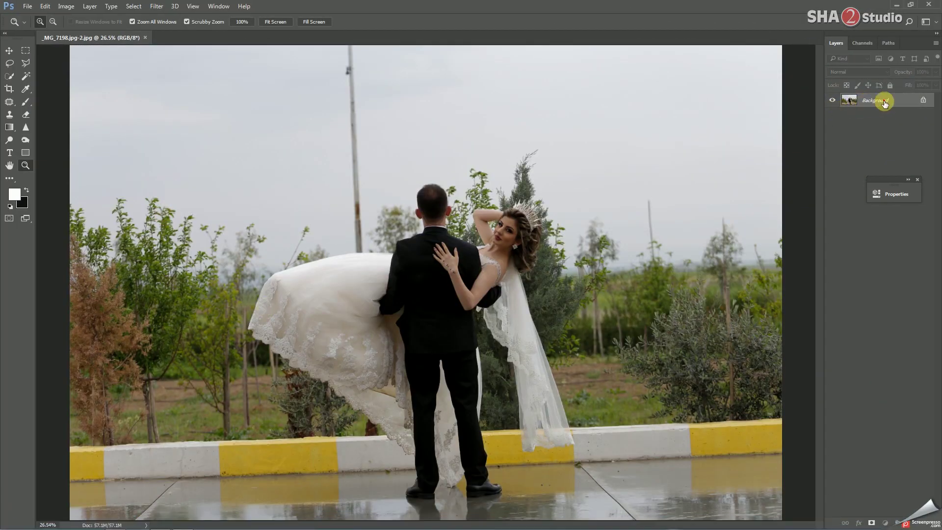
Step: Duplicate the Background layer and patch the top of the pole with surrounding sky
drag(885, 103, 911, 523)
click(360, 240)
mouse_move(434, 69)
mouse_down()
mouse_move(452, 94)
mouse_move(491, 93)
mouse_up()
click(9, 102)
drag(389, 61, 407, 190)
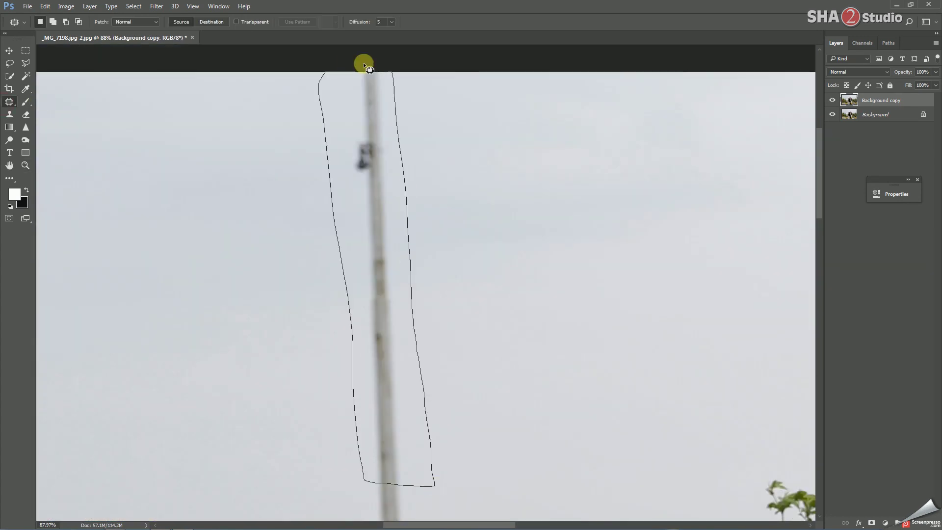
drag(336, 139, 272, 139)
scroll(343, 221, down, 5)
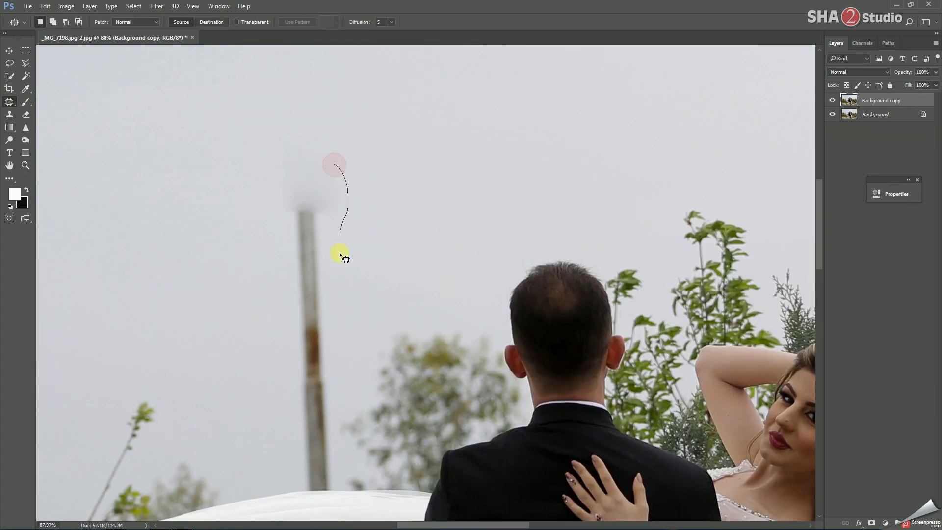
drag(283, 197, 314, 167)
drag(309, 275, 232, 203)
Step: Clone Stamp clean sky over the remaining pole and its faint trace
key(s)
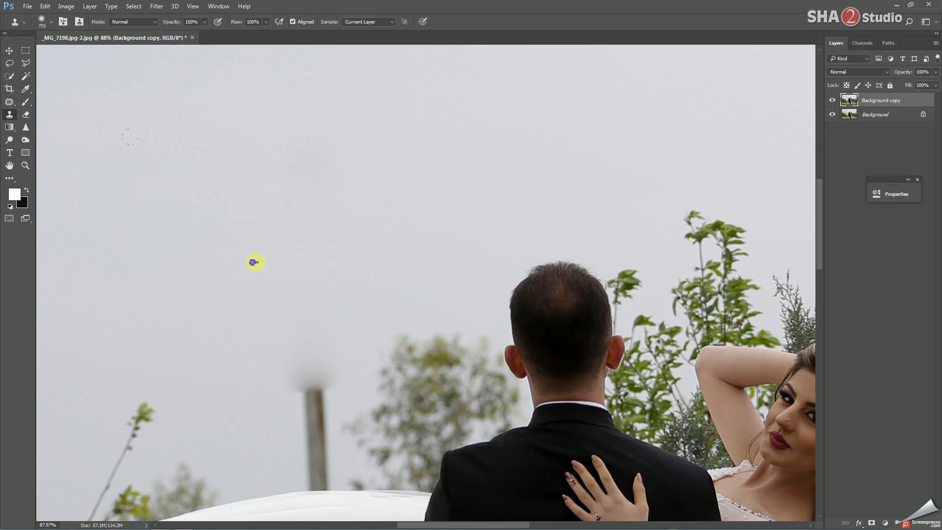
right_click(253, 261)
alt+right_click(219, 318)
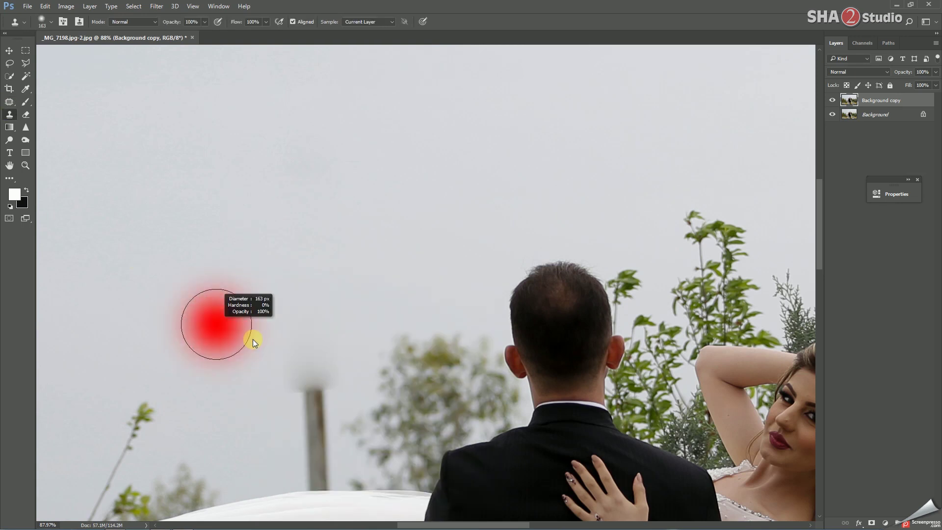
click(318, 388)
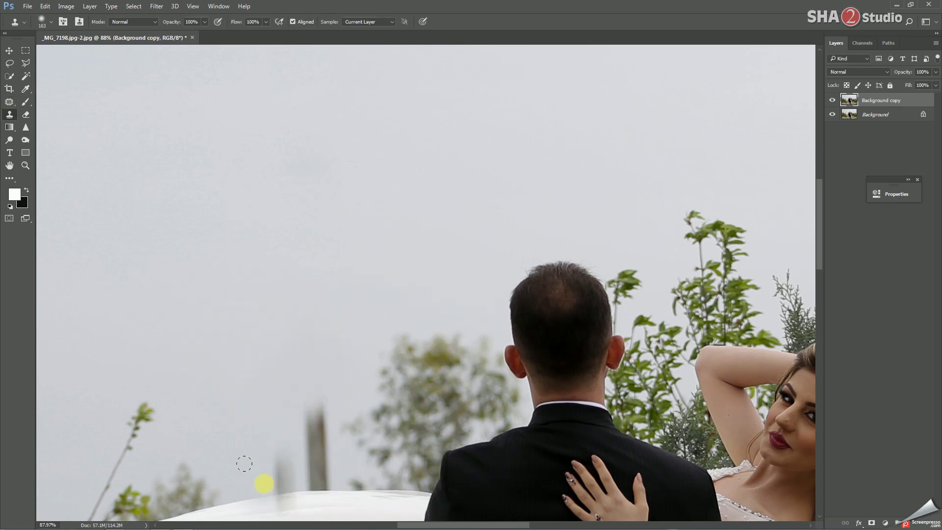
key(ctrl+plus)
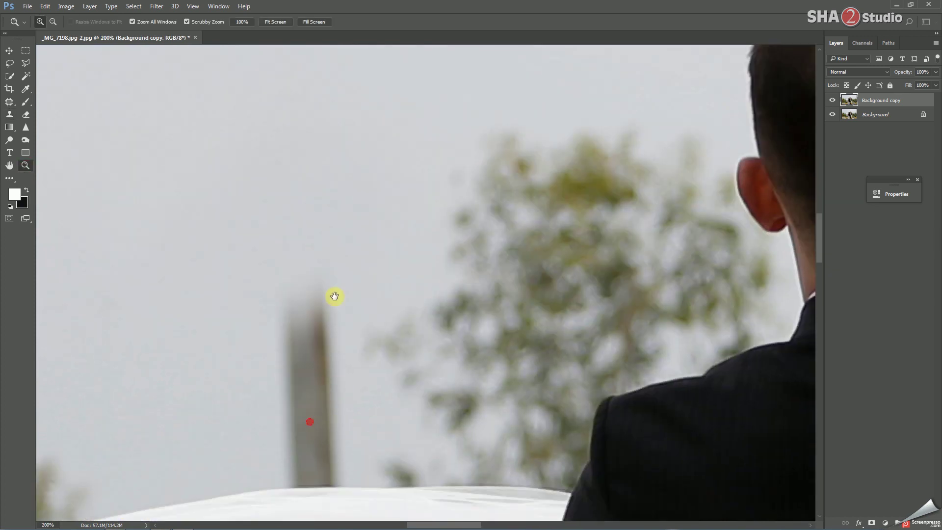
scroll(334, 296, down, 3)
alt+right_click(195, 250)
alt+click(221, 378)
drag(322, 363, 320, 246)
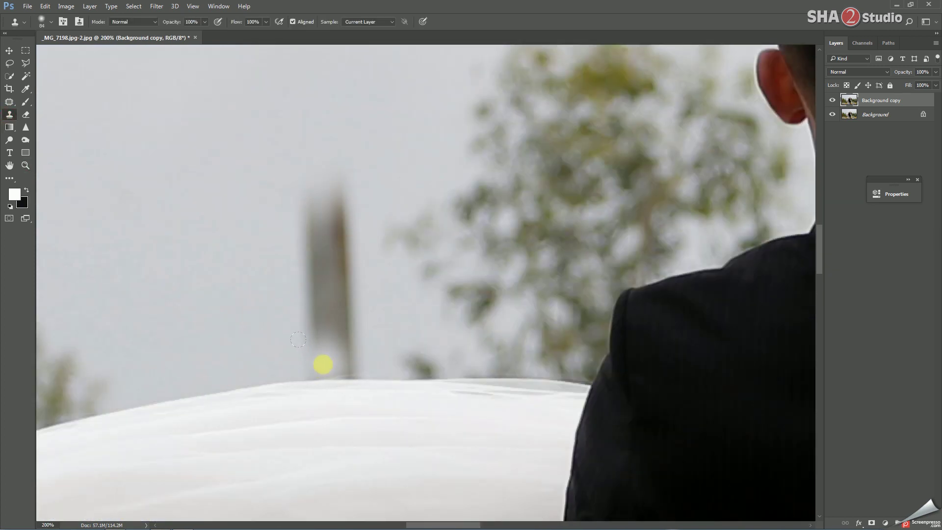
drag(347, 296, 357, 348)
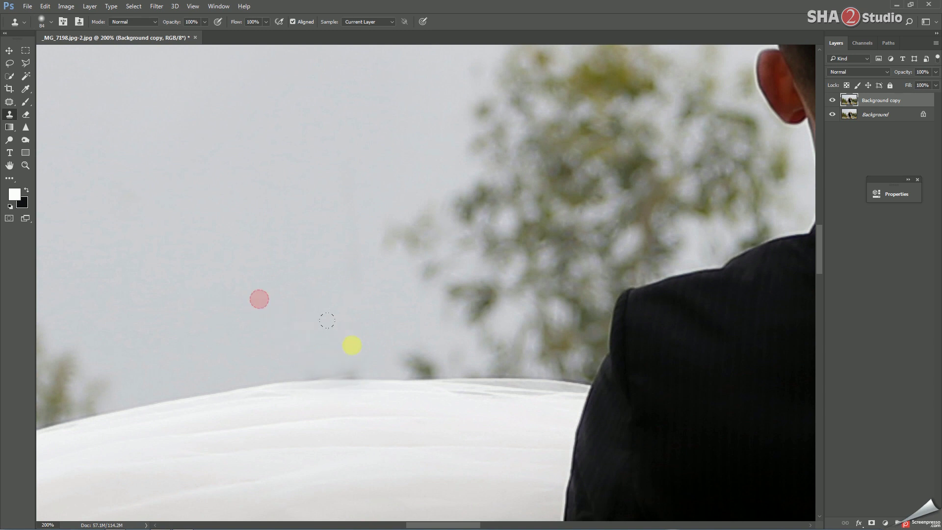
Step: Erase the grey smudge above the dress edge with a soft eraser, then fit the photo
click(26, 115)
right_click(323, 303)
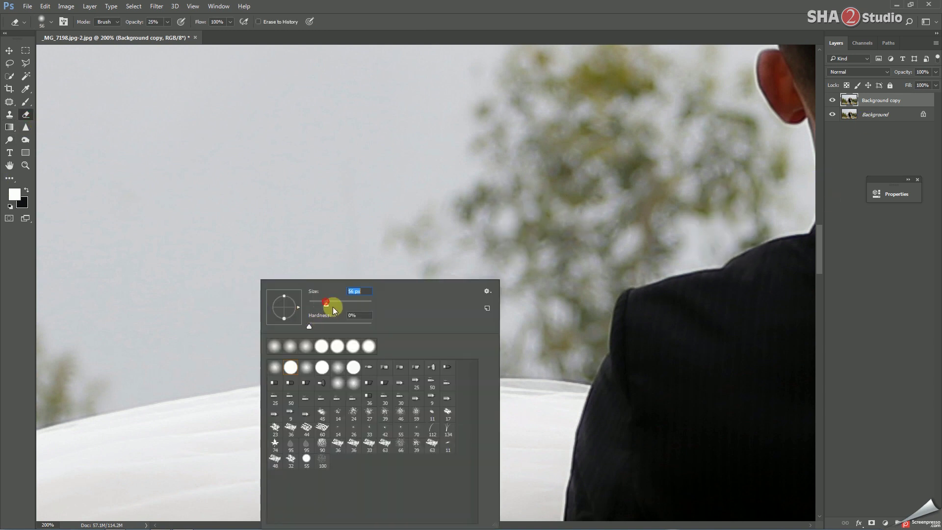
key(Return)
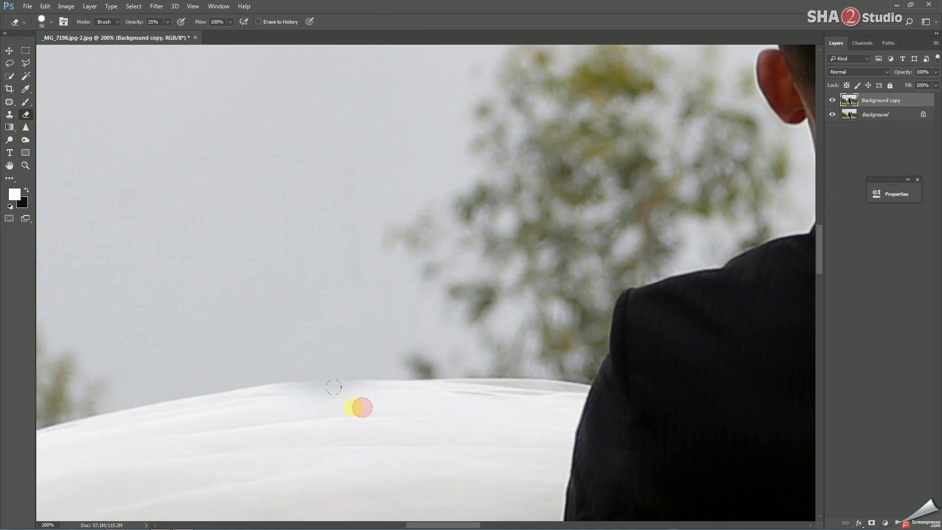
click(26, 166)
click(344, 404)
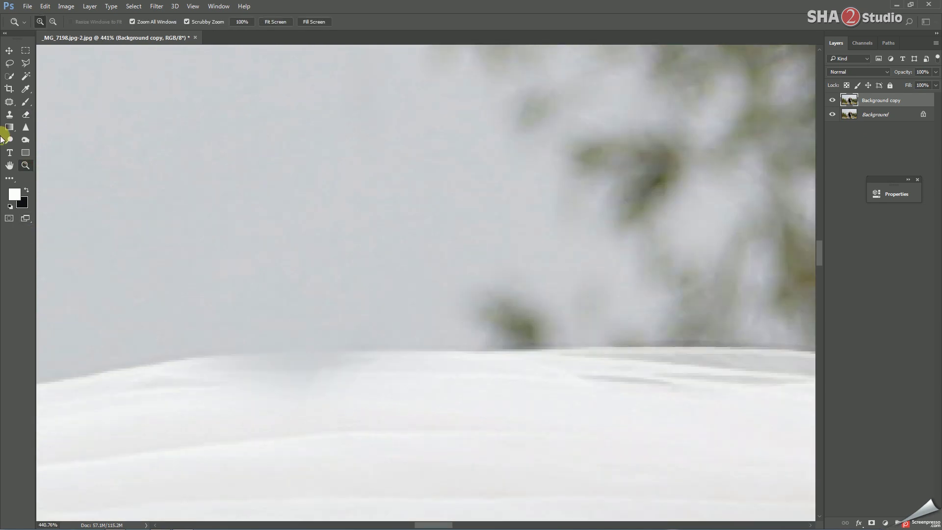
key(e)
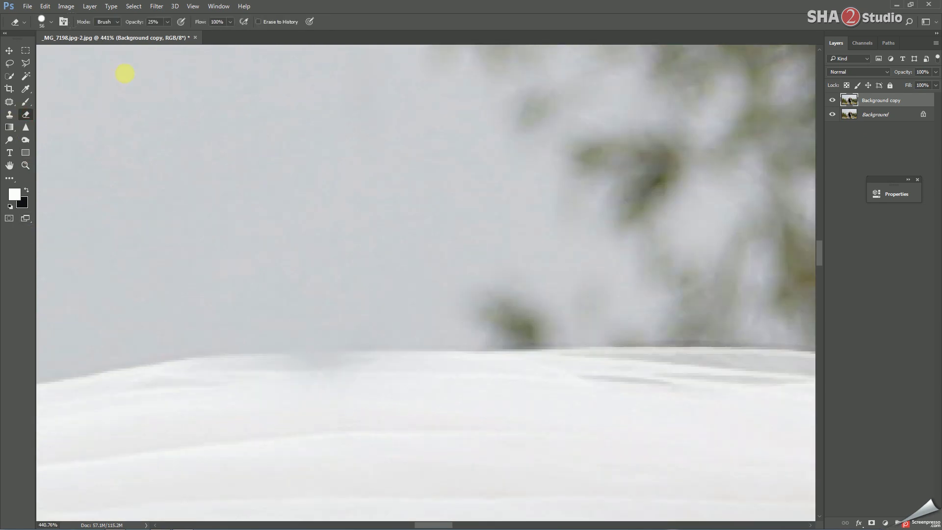
drag(355, 414, 371, 415)
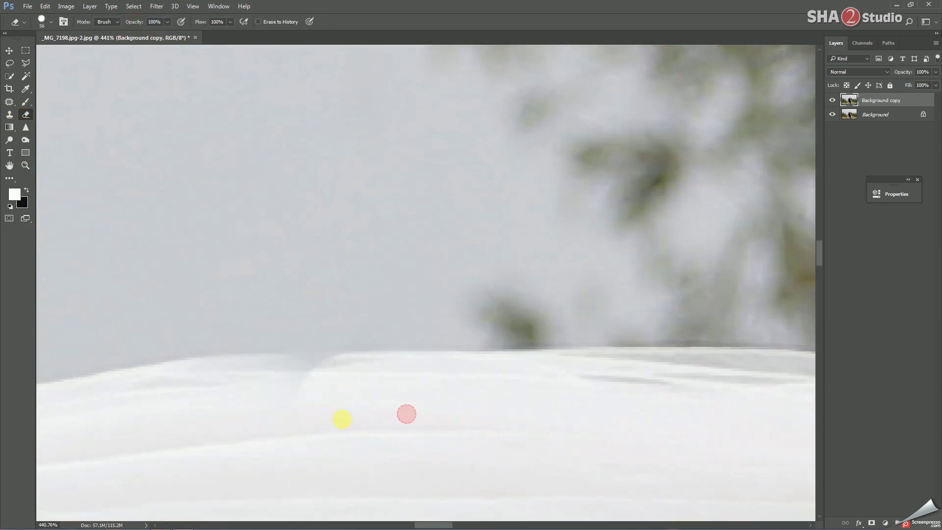
click(25, 166)
key(ctrl+0)
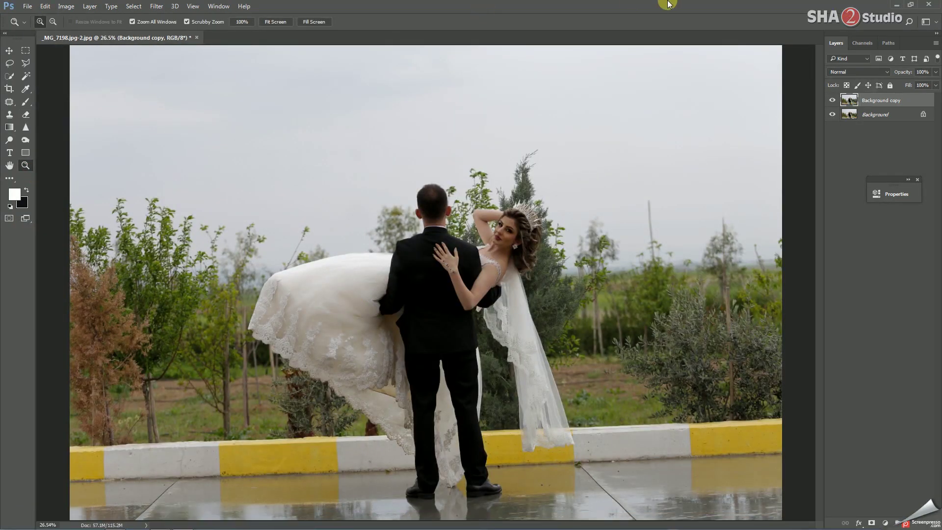
Step: Open the blue-to-orange sunset gradient JPG from the Desktop and drag it into the wedding photo
click(27, 6)
click(34, 26)
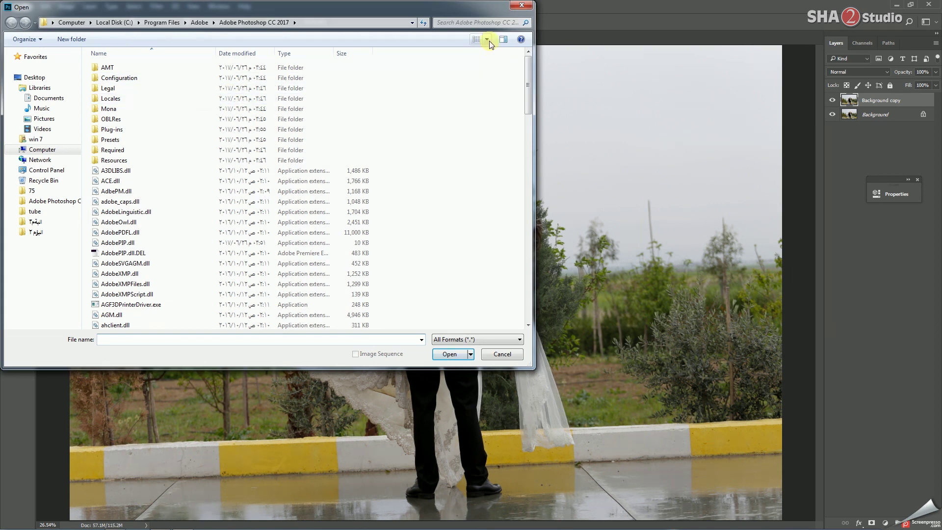
click(479, 40)
click(35, 77)
scroll(528, 180, down, 2)
scroll(529, 180, down, 2)
scroll(531, 226, down, 2)
click(385, 304)
click(449, 354)
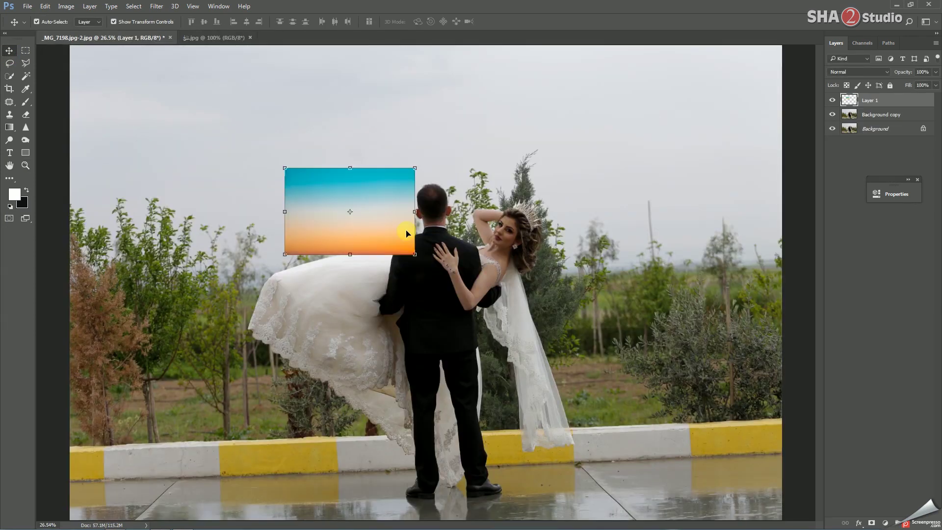
drag(144, 37, 407, 231)
key(ctrl+t)
Step: Scale the gradient to cover the photo and move it up to reveal the couple
mouse_move(198, 130)
mouse_down()
mouse_move(514, 369)
mouse_move(778, 527)
mouse_up()
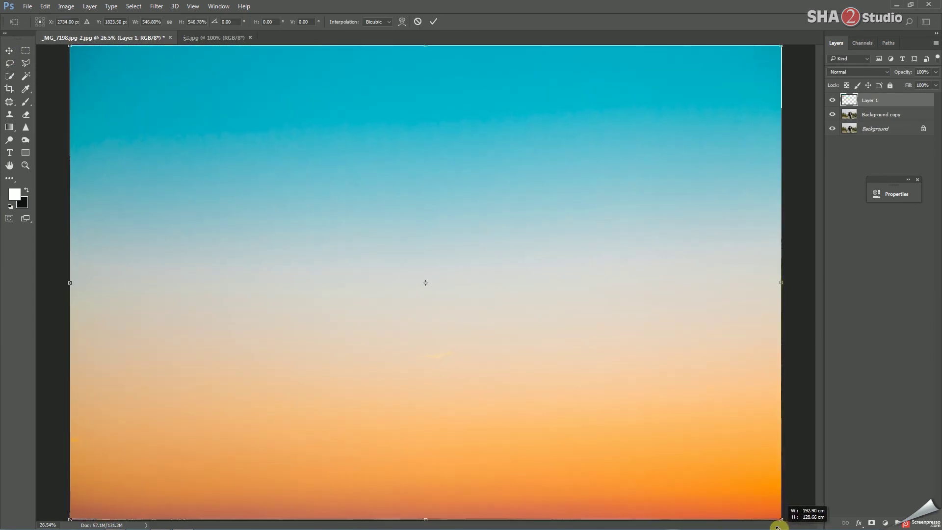
double_click(311, 305)
key(j)
click(450, 340)
click(9, 51)
mouse_move(452, 298)
mouse_down()
mouse_move(440, 174)
mouse_move(463, 161)
mouse_up()
Step: Crop to extend the canvas upward and position the gradient over the sky area
key(c)
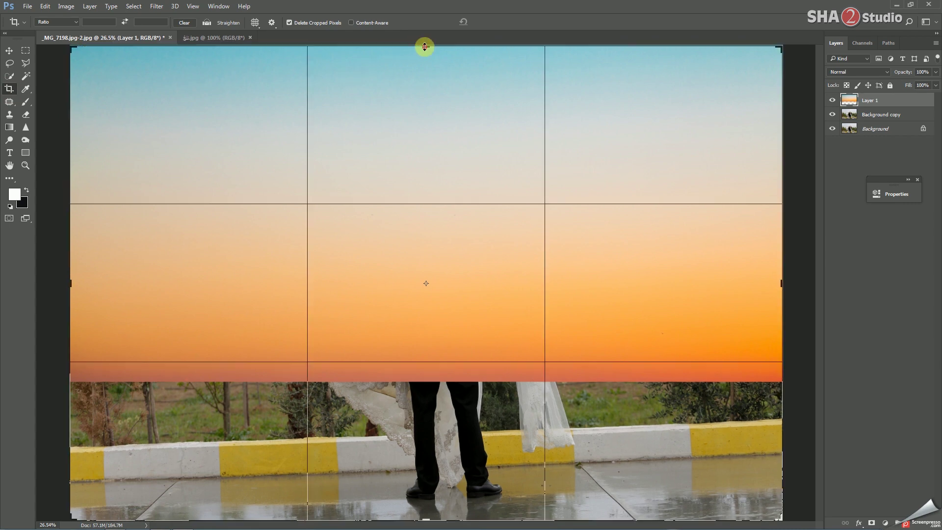
drag(424, 47, 406, 157)
key(Return)
key(v)
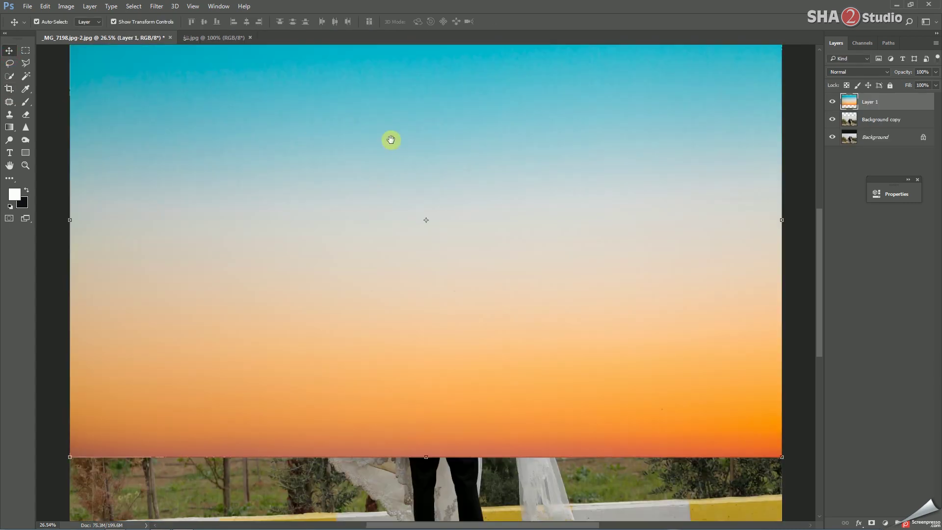
key(ctrl+0)
drag(355, 121, 353, 125)
Step: Set Layer 1 to Multiply and sample sky on the Background copy for cloning
click(856, 72)
click(845, 101)
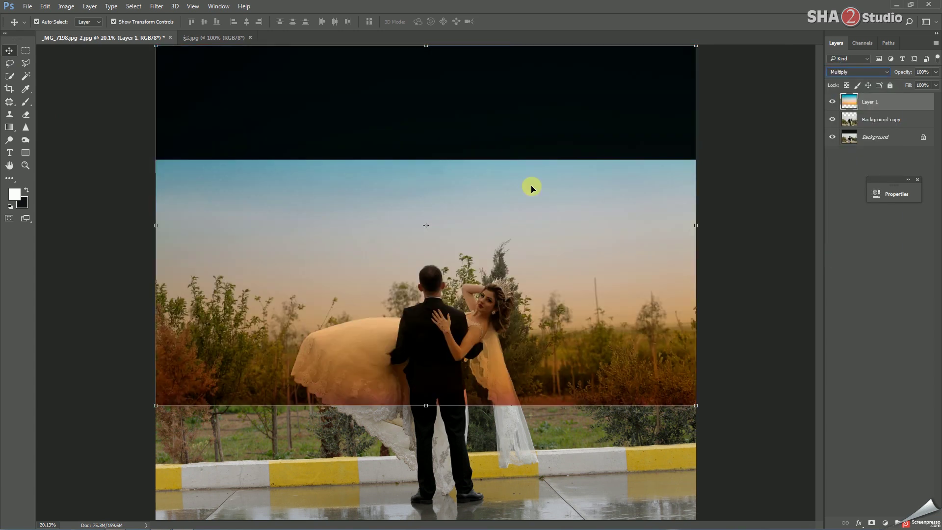
click(864, 120)
click(10, 114)
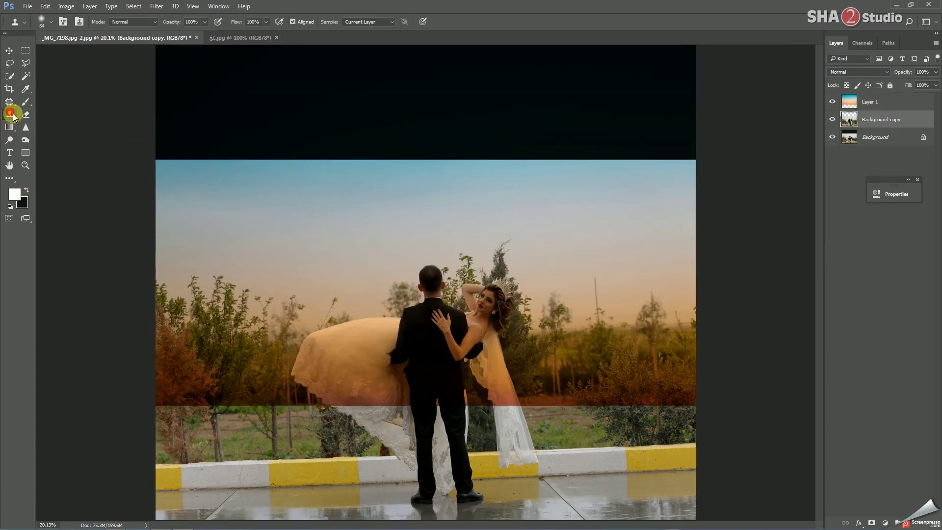
alt+click(660, 194)
Step: Clone sky into the black top band, then run the Camera Raw Filter on Layer 1
mouse_move(686, 143)
mouse_down()
mouse_move(261, 156)
mouse_move(90, 178)
mouse_move(224, 172)
mouse_move(238, 105)
mouse_move(332, 137)
mouse_move(616, 130)
mouse_move(684, 105)
mouse_move(674, 72)
mouse_move(620, 65)
mouse_move(595, 133)
mouse_move(368, 143)
mouse_move(631, 46)
mouse_move(468, 64)
mouse_move(298, 115)
mouse_move(256, 109)
mouse_move(249, 59)
mouse_move(194, 74)
mouse_move(253, 69)
mouse_move(206, 72)
mouse_move(231, 119)
mouse_up()
click(871, 101)
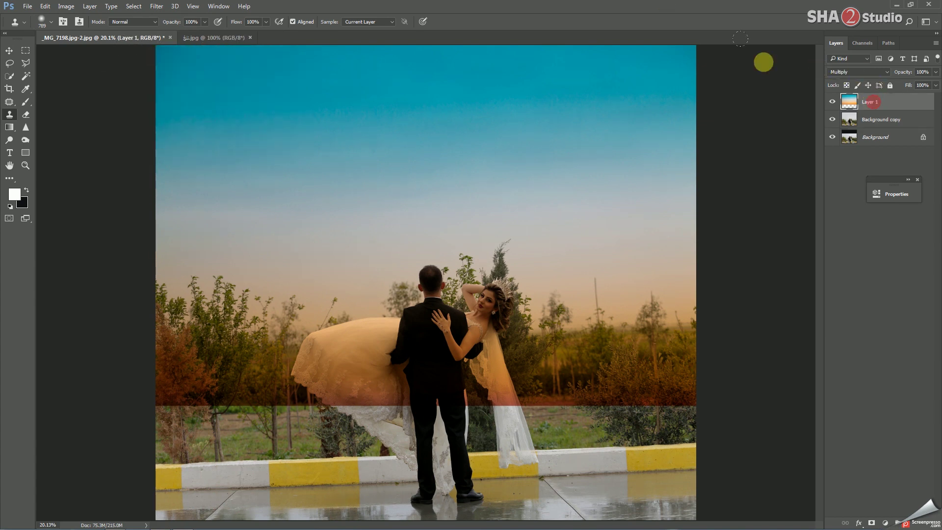
key(ctrl+shift+a)
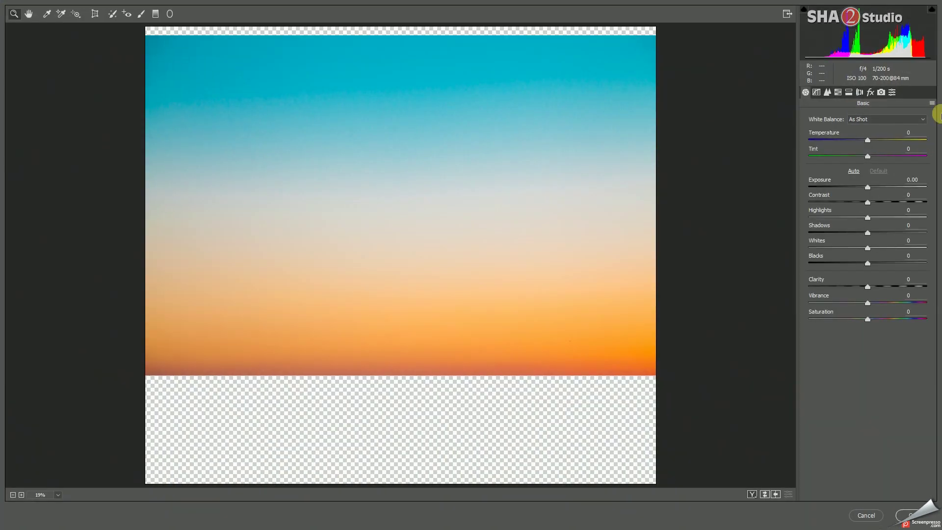
click(829, 93)
click(912, 516)
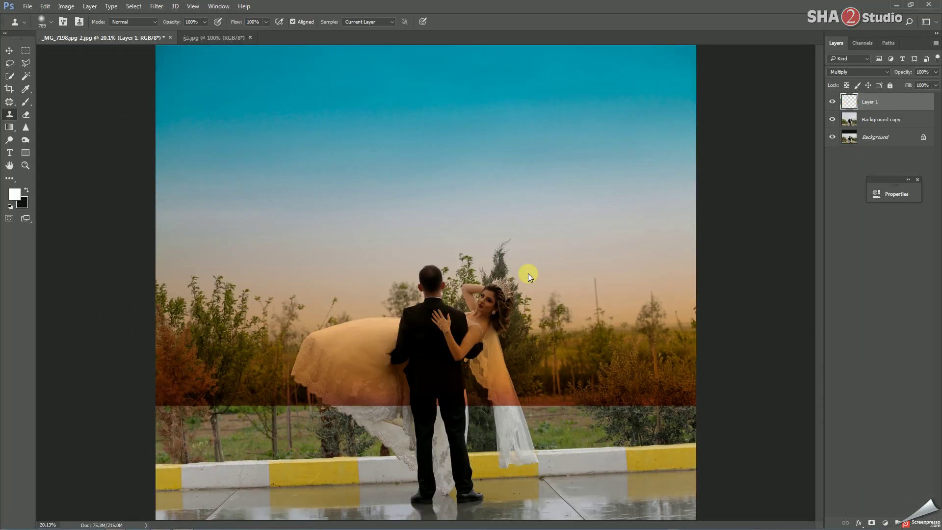
click(23, 123)
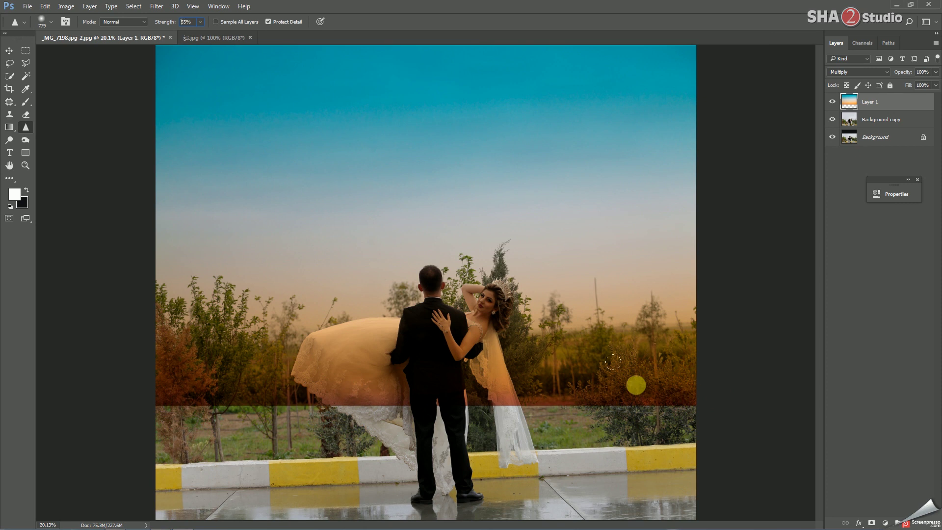
Step: Erase the orange sky tint off the lower landscape and dress with a large eraser
key(e)
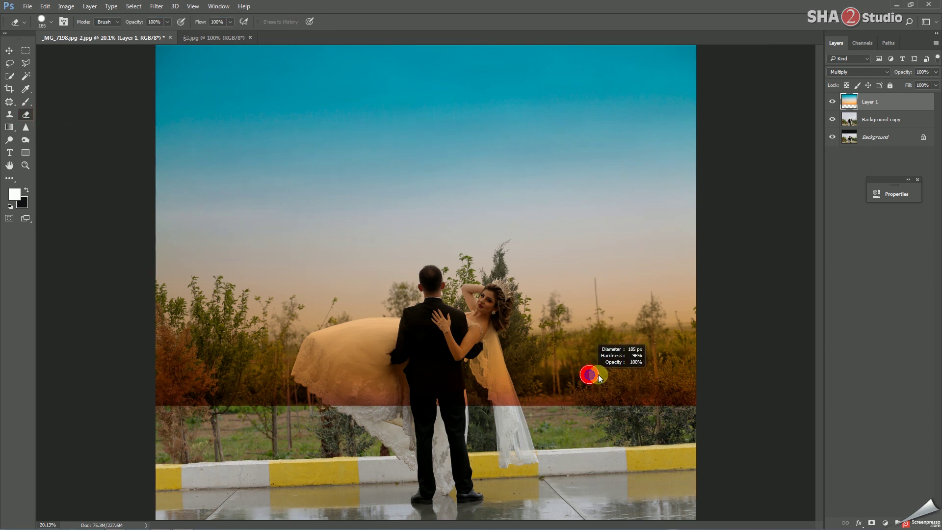
right_click(658, 407)
click(679, 383)
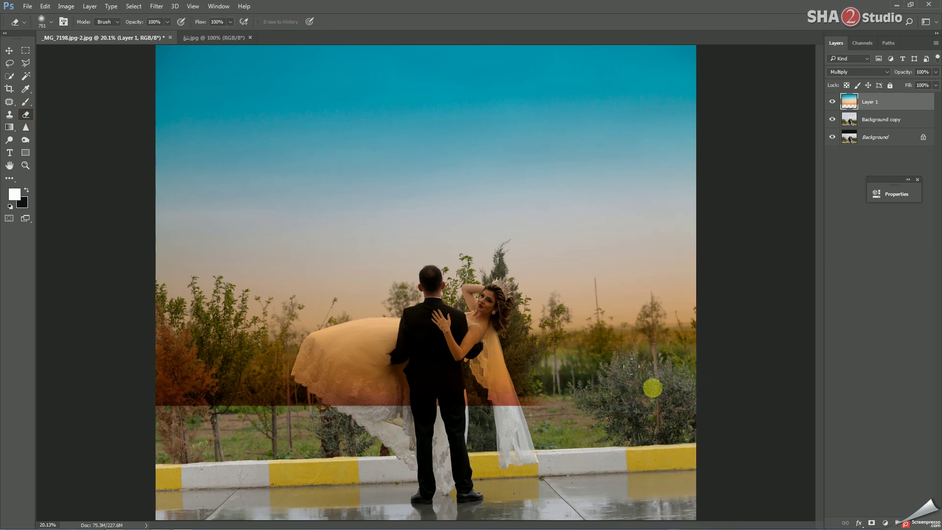
drag(677, 397, 71, 399)
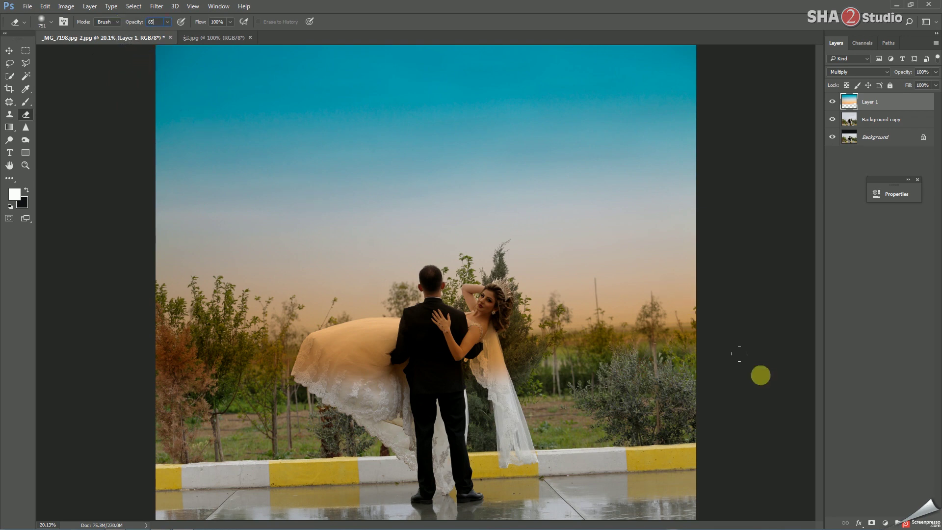
mouse_move(522, 353)
mouse_down()
mouse_move(471, 324)
mouse_move(206, 347)
mouse_move(368, 299)
mouse_up()
Step: Zoom in on the dress and erase the tint from its upper area with a 409 brush
click(25, 167)
click(326, 347)
click(25, 114)
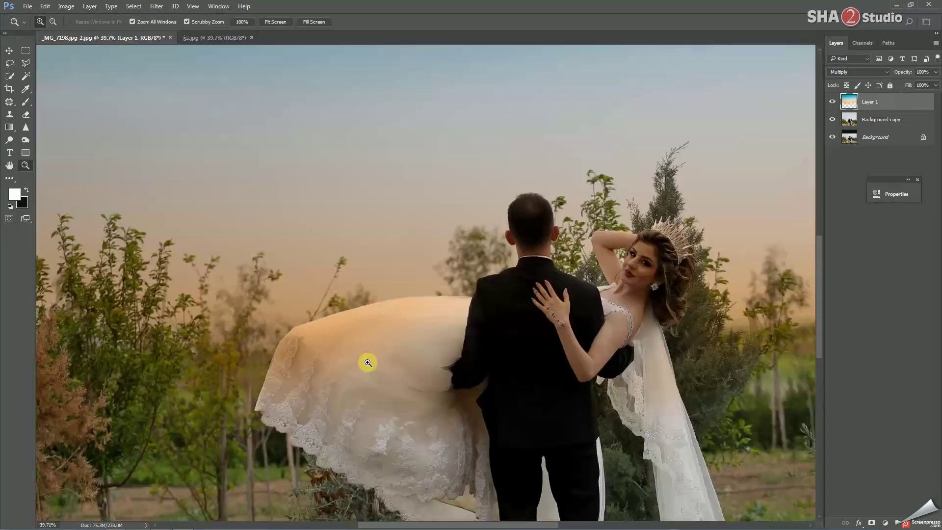
mouse_move(272, 346)
mouse_down()
mouse_move(230, 365)
mouse_move(338, 319)
mouse_move(391, 369)
mouse_up()
mouse_move(291, 367)
mouse_down()
mouse_move(322, 323)
mouse_move(464, 294)
mouse_up()
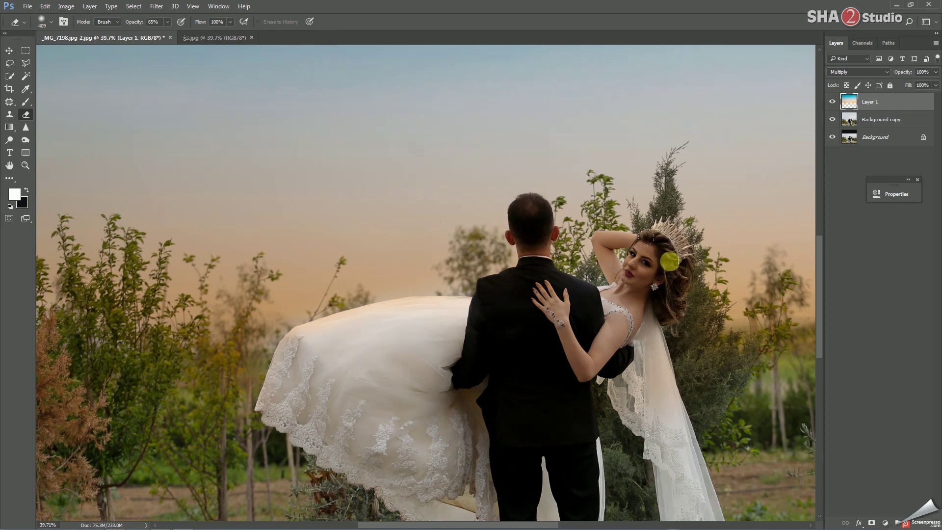
Step: Erase the tint from the bride's raised arm and neck, then fit the image on screen
click(34, 169)
click(642, 274)
click(25, 115)
right_click(549, 273)
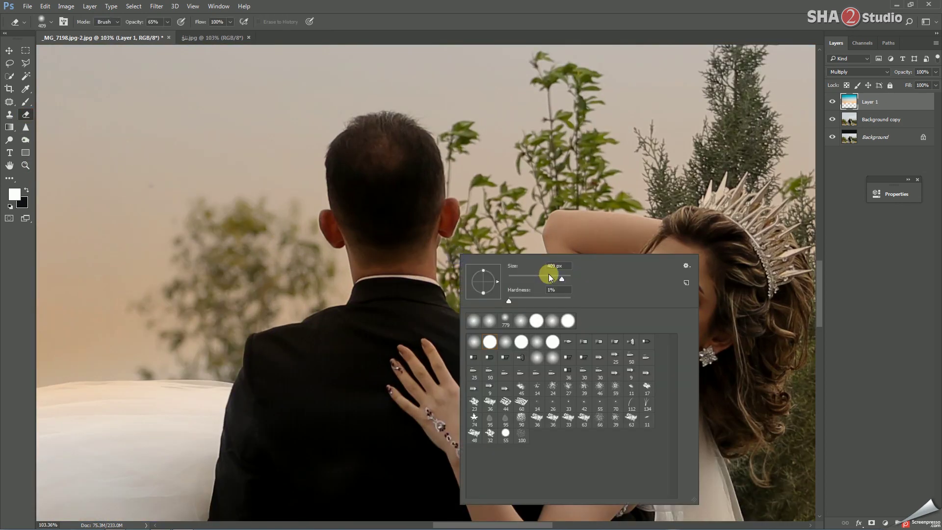
click(381, 156)
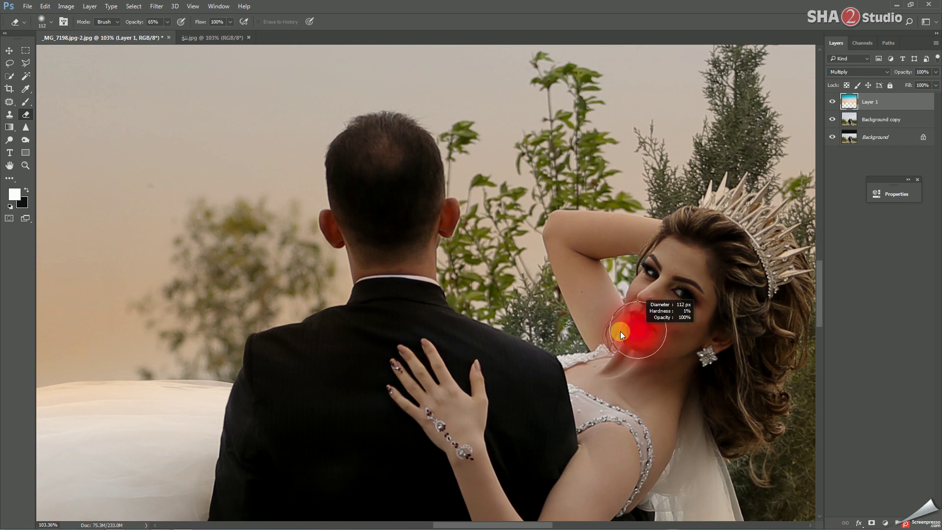
drag(581, 273, 605, 229)
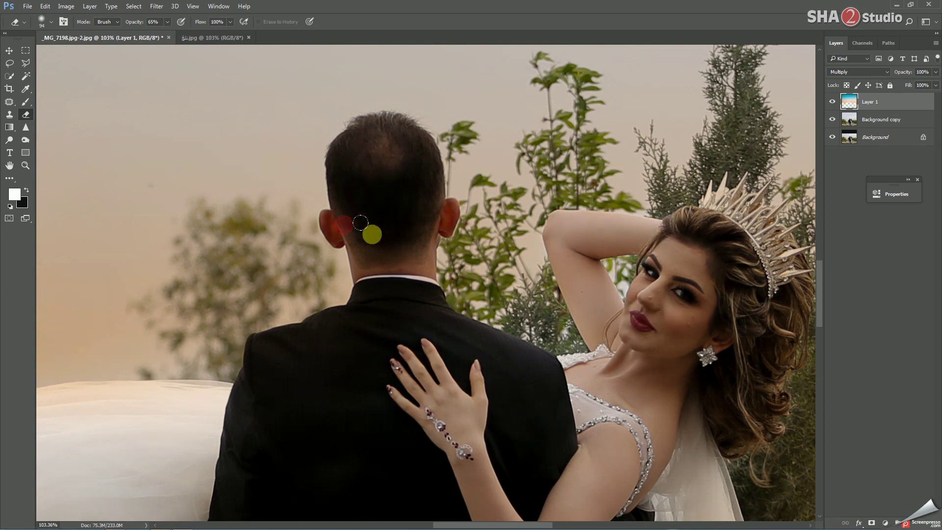
click(26, 162)
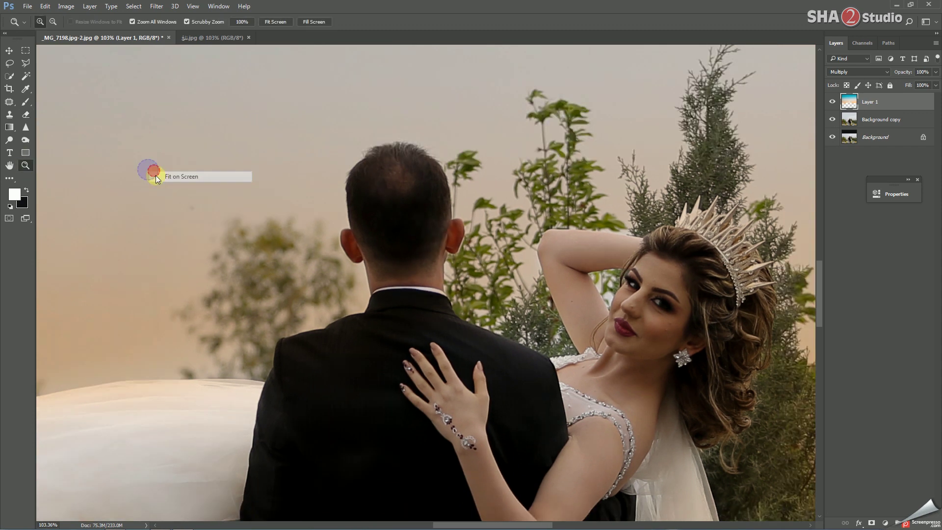
key(ctrl+0)
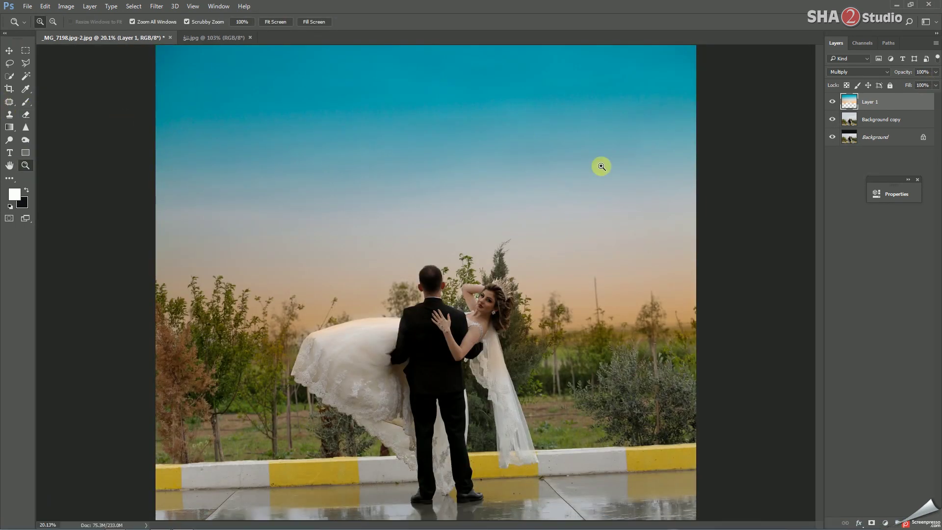
Step: Set Layer 1 to 75% fill and 55% opacity, then bring in sunset-984546_1920.jpg as a layer
click(24, 117)
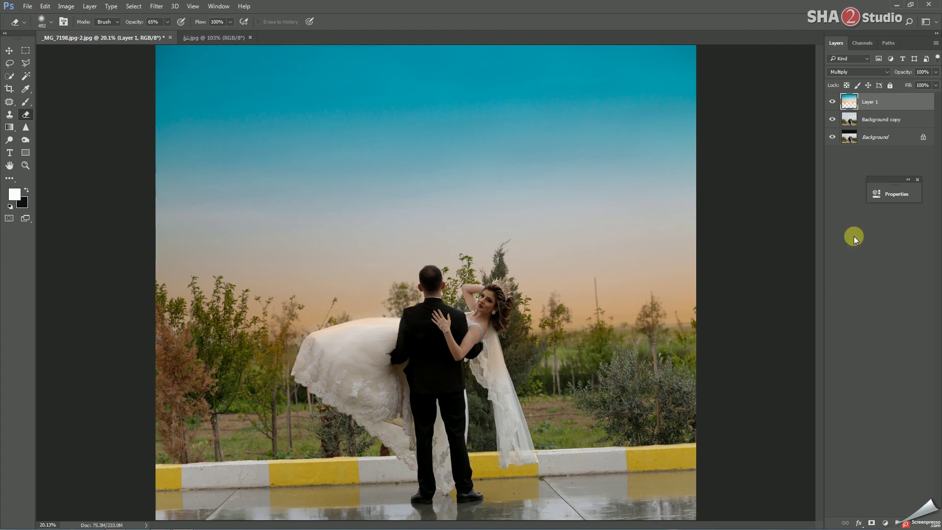
text(75)
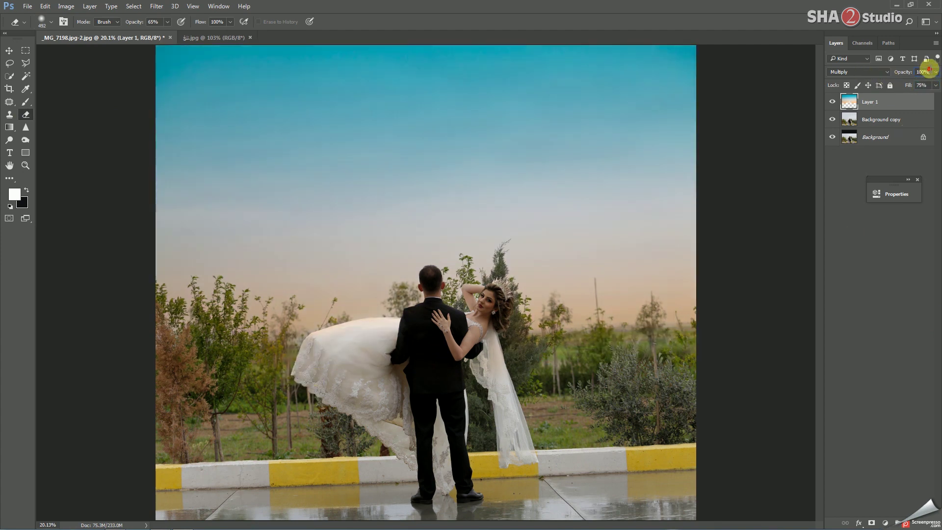
text(55)
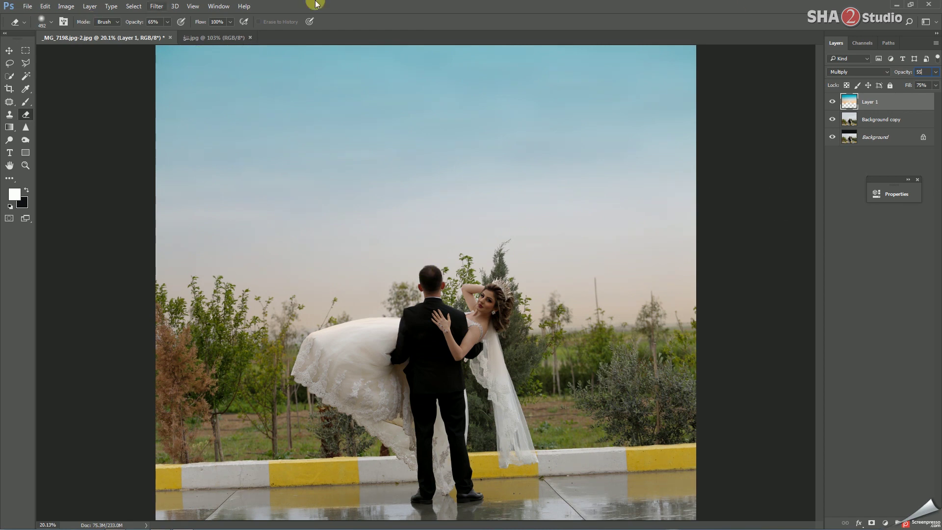
click(28, 6)
click(36, 28)
click(479, 39)
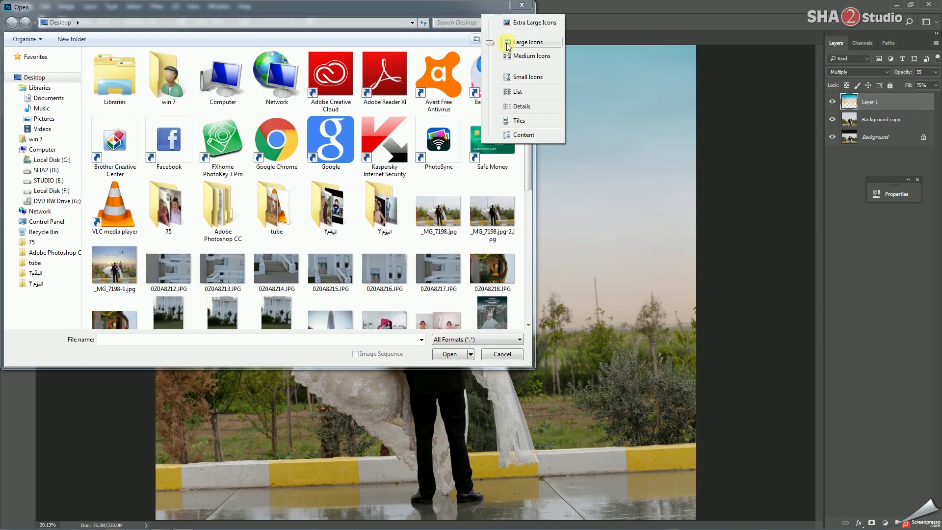
click(512, 54)
scroll(294, 196, down, 2)
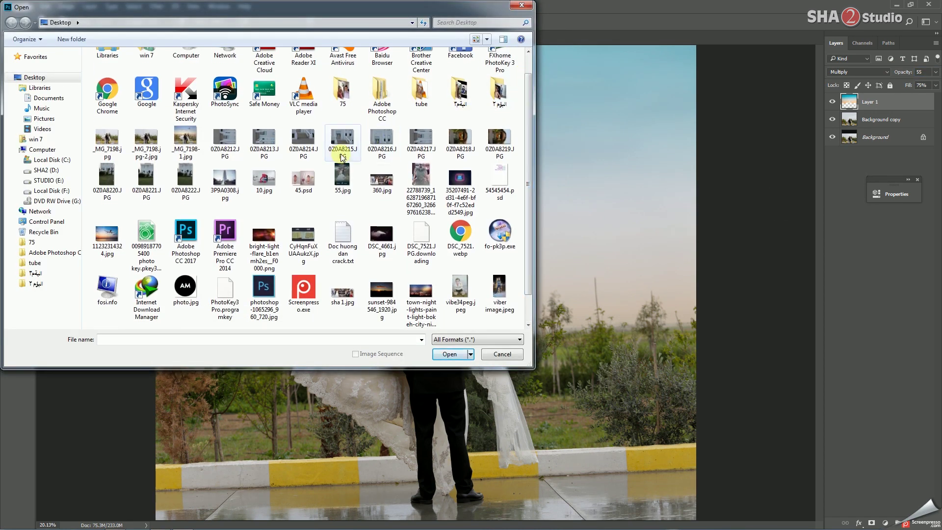
click(382, 289)
double_click(381, 290)
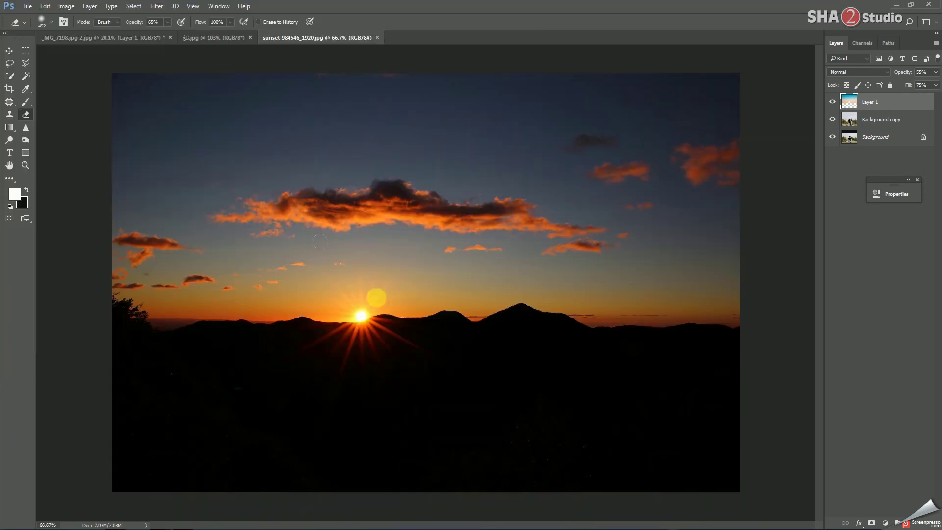
drag(148, 98, 282, 107)
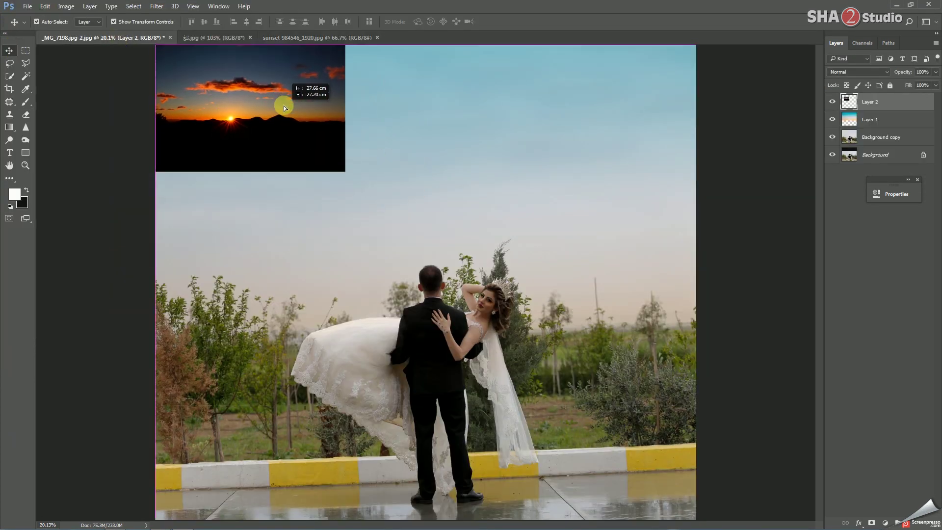
Step: Scale the sunset layer across the upper photo and blend it in Multiply mode
mouse_move(343, 173)
mouse_down()
mouse_move(511, 293)
mouse_move(695, 404)
mouse_up()
double_click(598, 382)
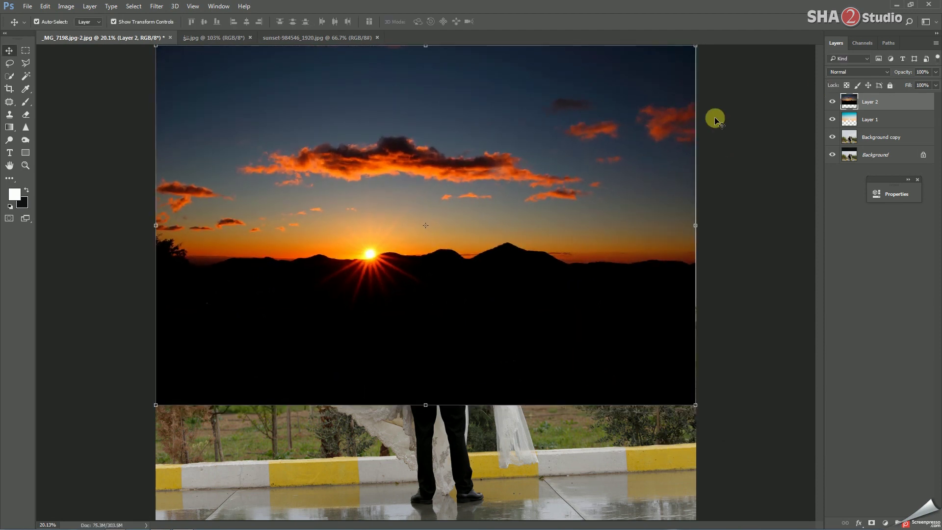
click(844, 72)
click(840, 96)
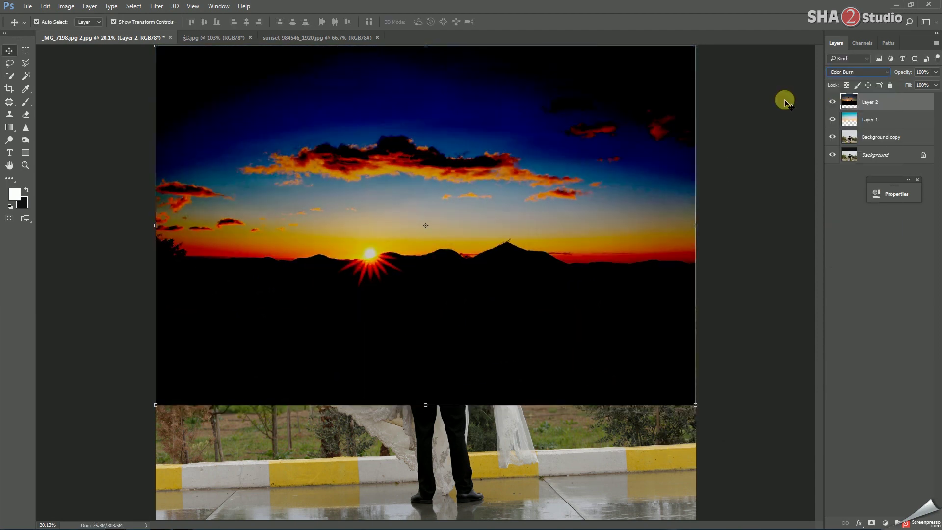
drag(893, 86, 939, 83)
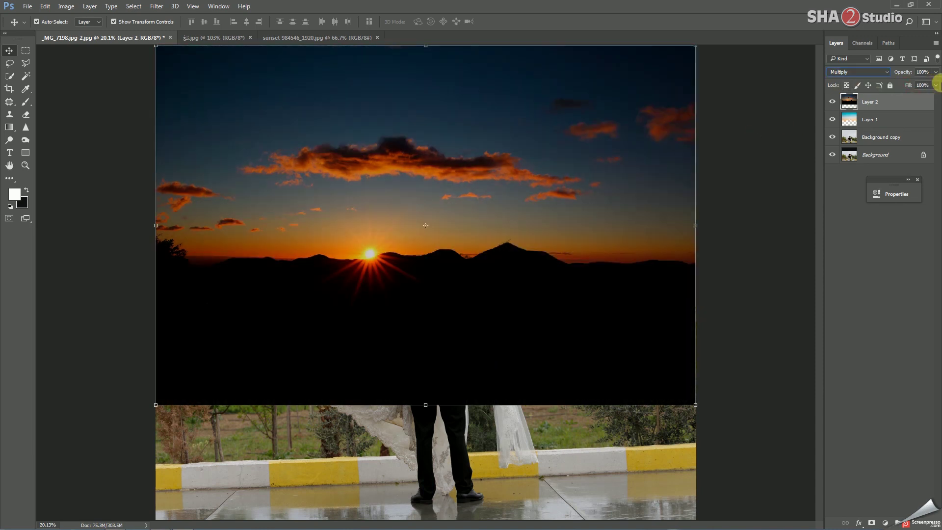
Step: Enlarge the eraser brush and make the sunset layer slightly larger
click(26, 117)
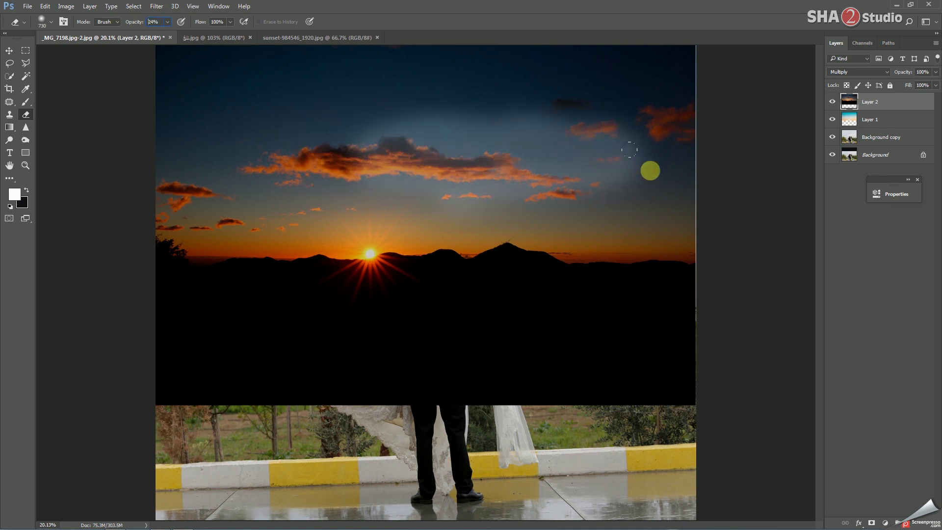
key(])
key(v)
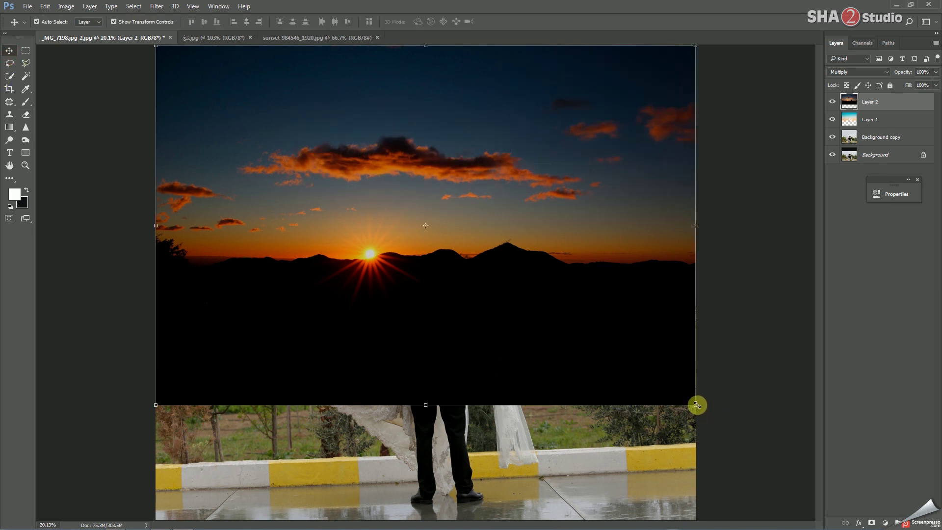
drag(697, 404, 690, 402)
double_click(422, 289)
click(27, 116)
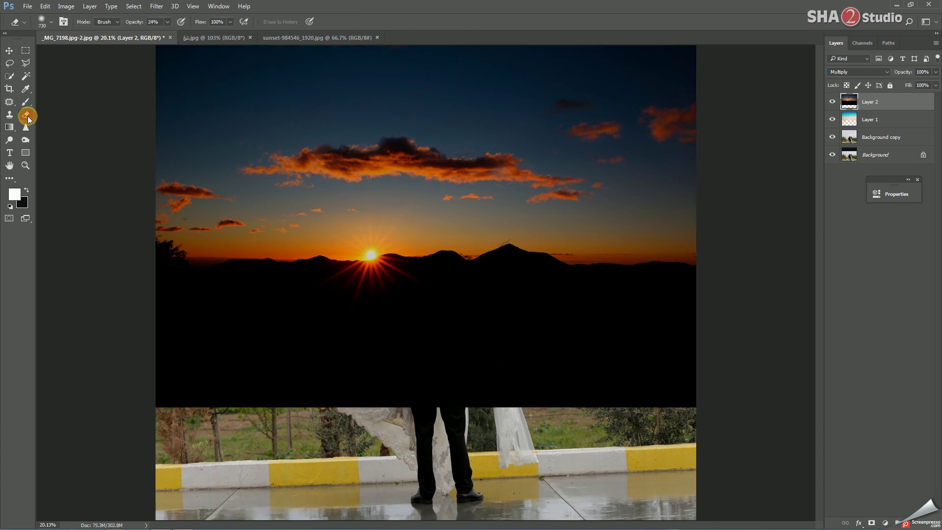
Step: Erase the dark lower sunset band over mountains, trees and veil, then set eraser opacity to 35%
mouse_move(395, 139)
mouse_down()
mouse_move(511, 151)
mouse_move(655, 96)
mouse_move(373, 59)
mouse_move(194, 73)
mouse_move(600, 98)
mouse_move(685, 230)
mouse_move(687, 279)
mouse_move(596, 202)
mouse_move(503, 185)
mouse_move(120, 157)
mouse_move(187, 377)
mouse_move(705, 377)
mouse_move(672, 378)
mouse_up()
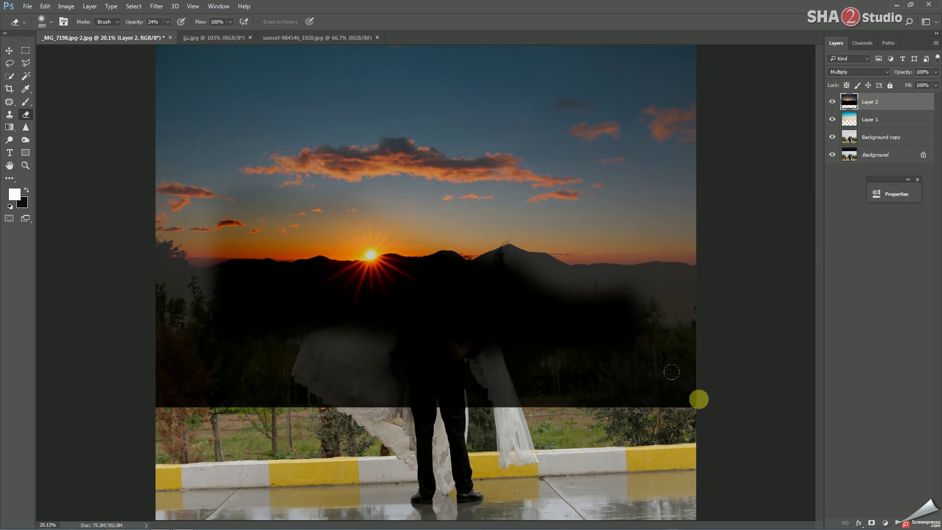
mouse_move(316, 393)
mouse_down()
mouse_move(208, 305)
mouse_move(307, 155)
mouse_move(548, 301)
mouse_move(351, 299)
mouse_move(245, 267)
mouse_move(366, 157)
mouse_move(504, 307)
mouse_up()
mouse_move(753, 351)
mouse_down()
mouse_move(162, 370)
mouse_move(589, 386)
mouse_move(307, 377)
mouse_move(692, 331)
mouse_move(372, 373)
mouse_move(531, 381)
mouse_move(127, 376)
mouse_up()
mouse_move(405, 378)
mouse_down()
mouse_move(446, 412)
mouse_move(295, 383)
mouse_up()
text(34)
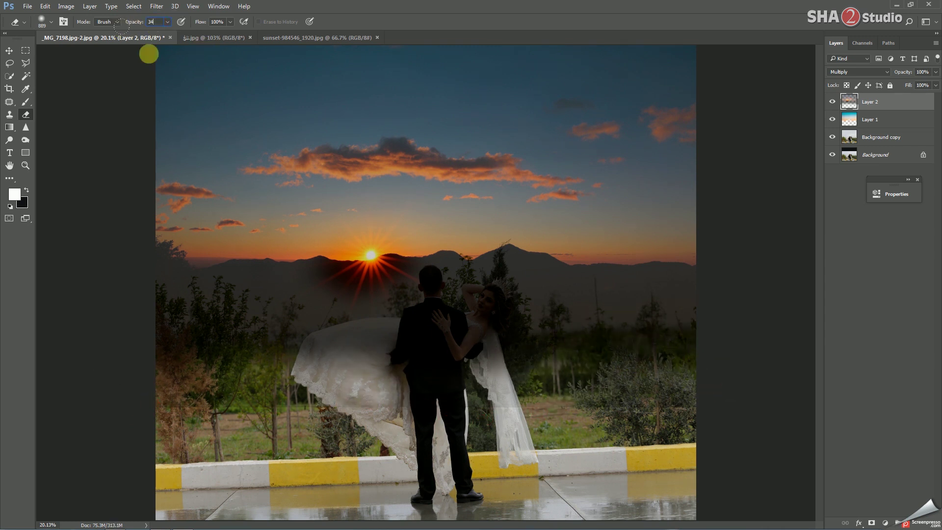
text(35)
key(Return)
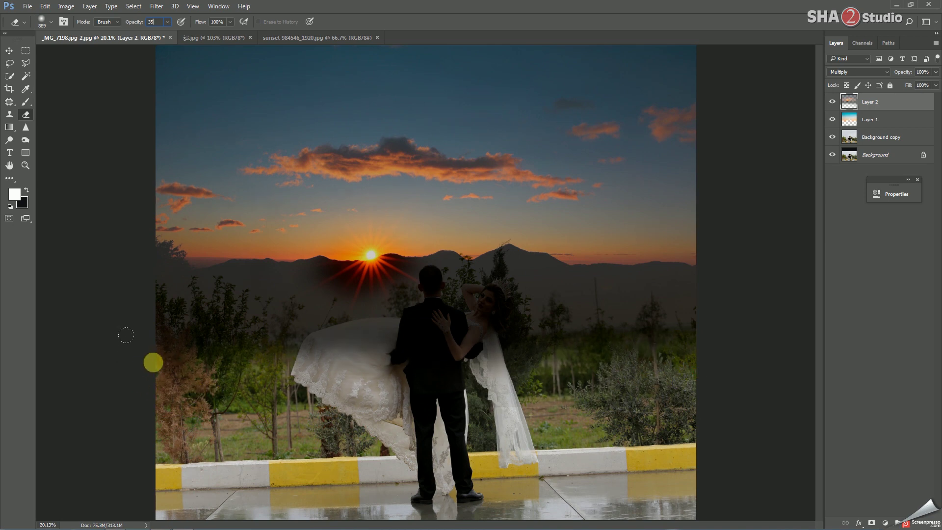
scroll(513, 376, up, 1)
scroll(284, 269, up, 2)
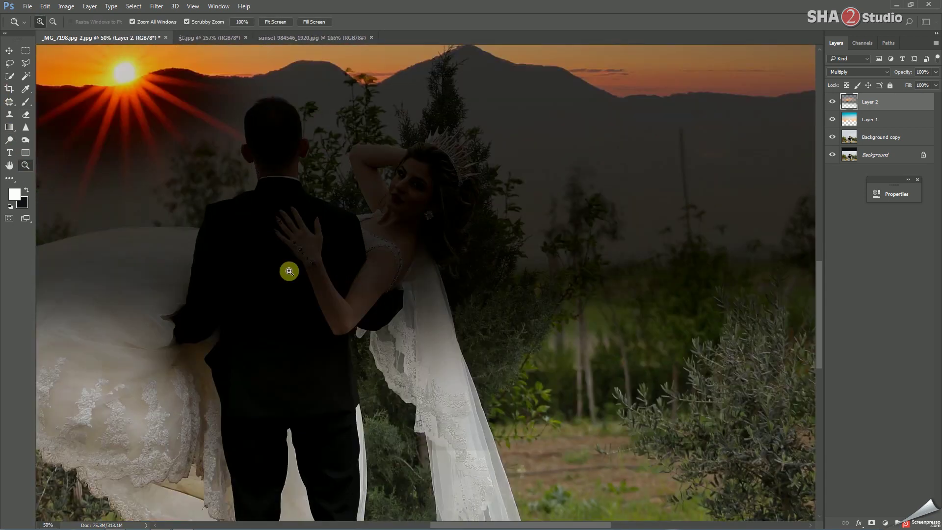
Step: Erase the sunset overlay across the veil and couple to brighten them
right_click(197, 279)
key(space)
key(Return)
mouse_move(101, 288)
mouse_down()
mouse_move(364, 307)
mouse_move(220, 315)
mouse_move(325, 352)
mouse_up()
mouse_move(245, 325)
mouse_down()
mouse_move(330, 293)
mouse_move(480, 282)
mouse_move(496, 412)
mouse_up()
key(space)
mouse_move(558, 319)
mouse_down()
mouse_move(463, 440)
mouse_move(572, 332)
mouse_move(505, 446)
mouse_move(450, 362)
mouse_move(314, 463)
mouse_up()
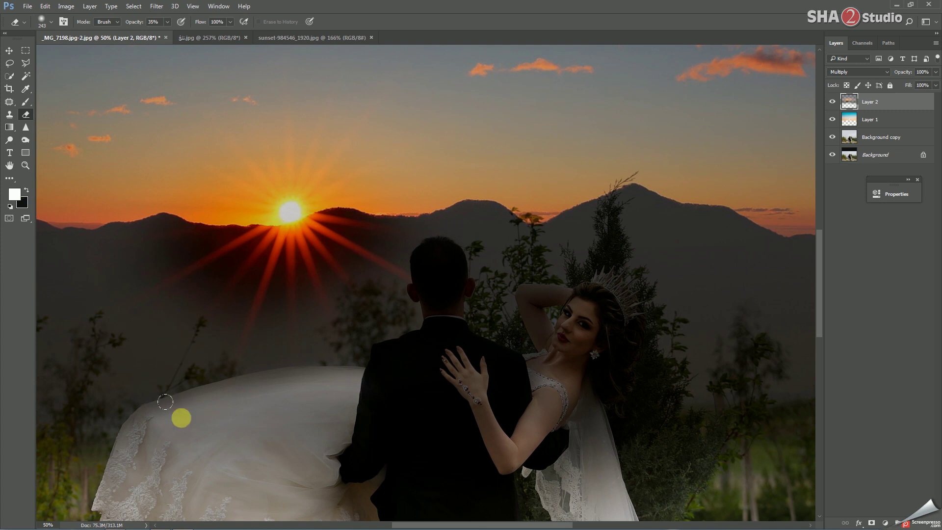
Step: Brighten the lower-left veil and clear the overlay from the bride's face and shoulder
right_click(252, 430)
mouse_move(132, 412)
mouse_down()
mouse_move(125, 421)
mouse_move(335, 390)
mouse_move(332, 373)
mouse_move(308, 370)
mouse_move(215, 388)
mouse_up()
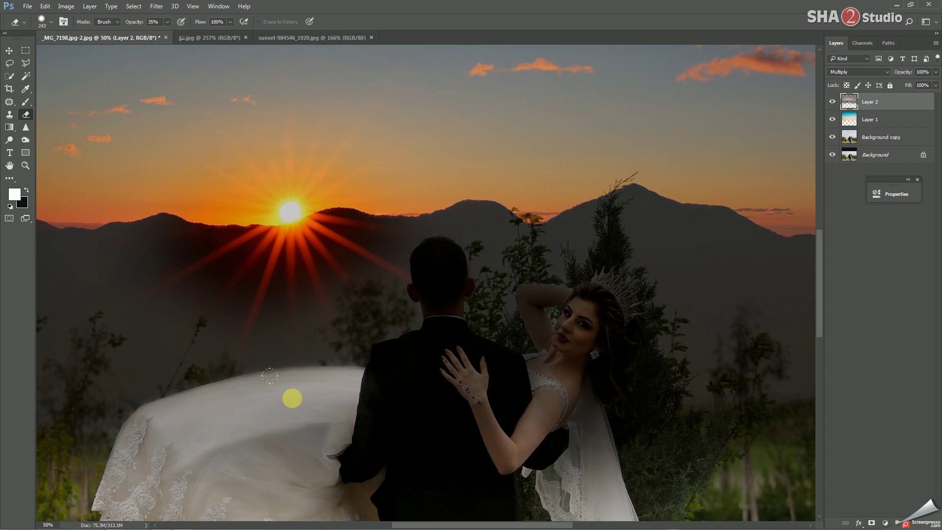
mouse_move(273, 374)
mouse_down()
mouse_move(230, 426)
mouse_move(146, 460)
mouse_up()
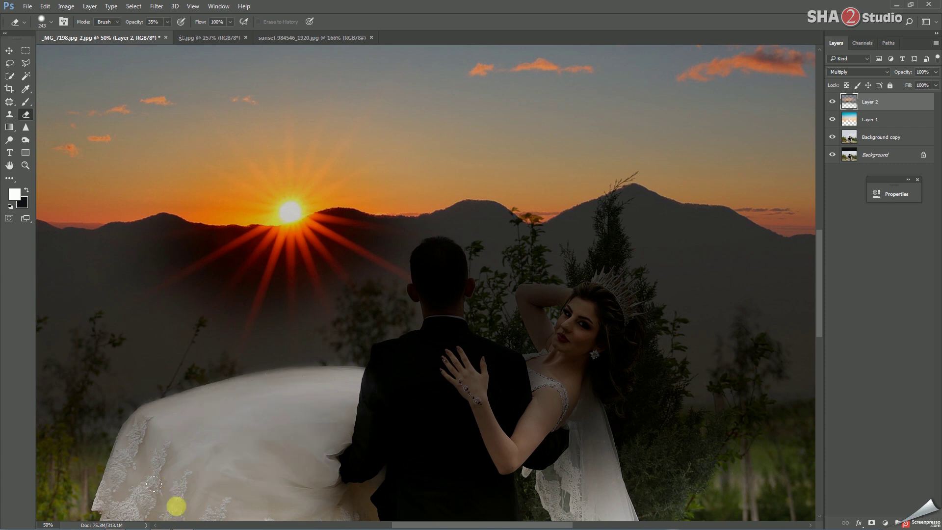
scroll(226, 432, down, 2)
scroll(353, 327, up, 3)
scroll(352, 327, right, 3)
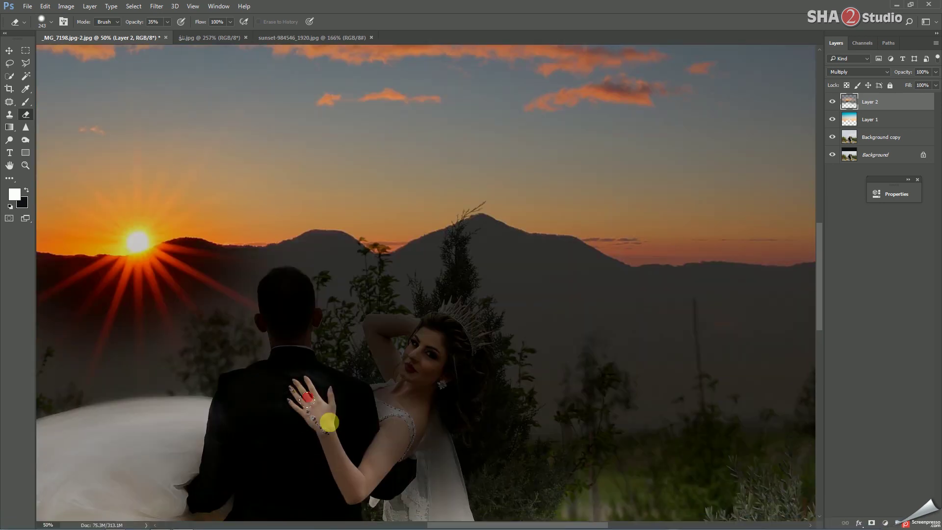
drag(220, 436, 337, 407)
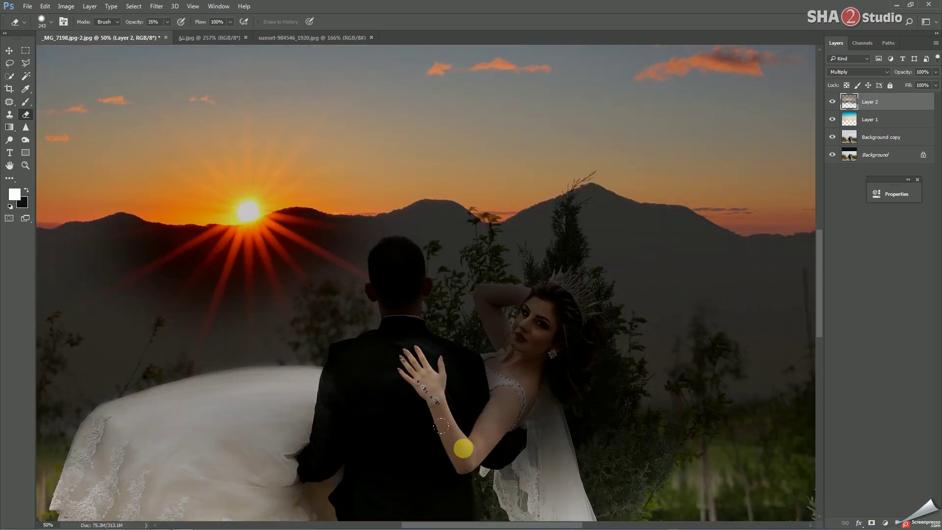
mouse_move(515, 315)
mouse_down()
mouse_move(475, 369)
mouse_move(393, 351)
mouse_up()
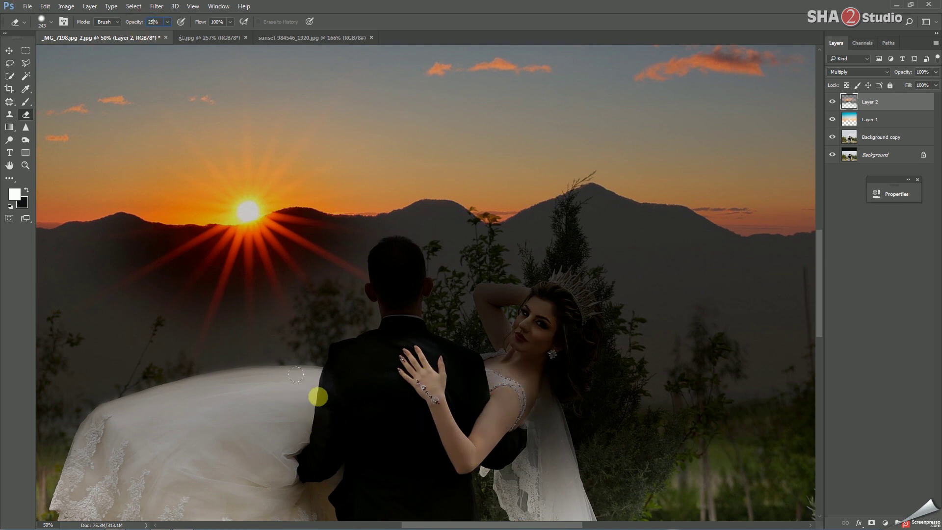
scroll(215, 416, up, 1)
right_click(207, 313)
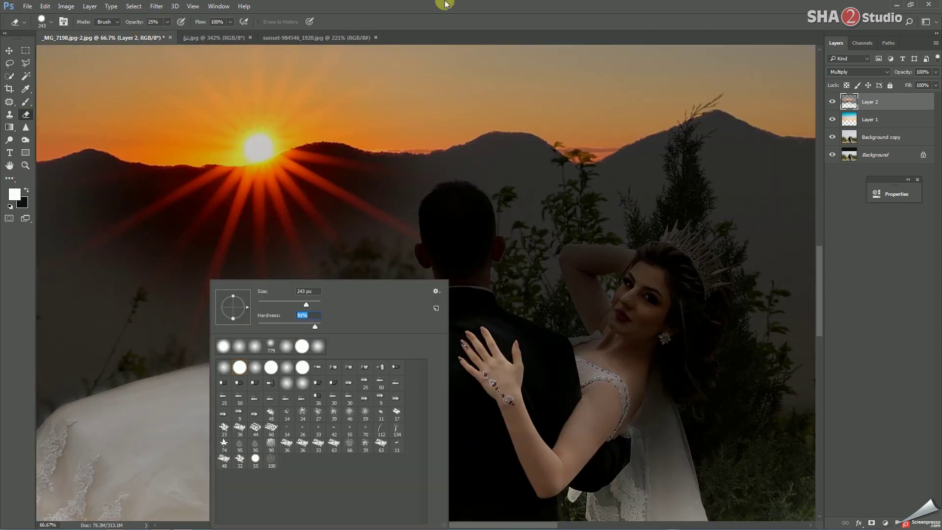
Step: Erase the sunset overlay from the wedding dress, including its upper edge
key(Return)
mouse_move(347, 395)
mouse_down()
mouse_move(86, 472)
mouse_move(95, 437)
mouse_move(164, 412)
mouse_move(213, 402)
mouse_move(237, 421)
mouse_move(312, 395)
mouse_up()
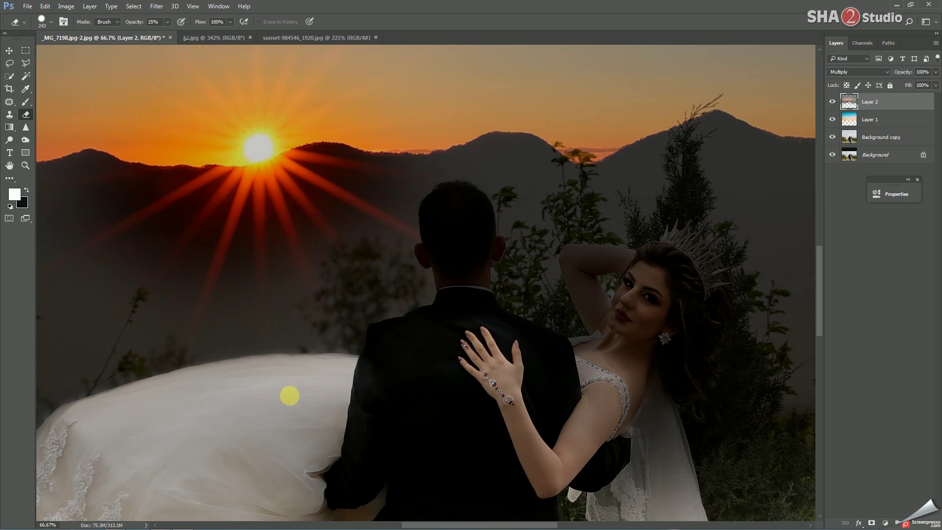
drag(203, 446, 425, 422)
mouse_move(303, 422)
mouse_down()
mouse_move(297, 429)
mouse_move(368, 450)
mouse_move(550, 414)
mouse_move(521, 379)
mouse_move(288, 433)
mouse_move(343, 425)
mouse_move(408, 398)
mouse_move(408, 455)
mouse_up()
mouse_move(362, 402)
mouse_down()
mouse_move(494, 374)
mouse_move(578, 373)
mouse_move(472, 370)
mouse_move(412, 382)
mouse_up()
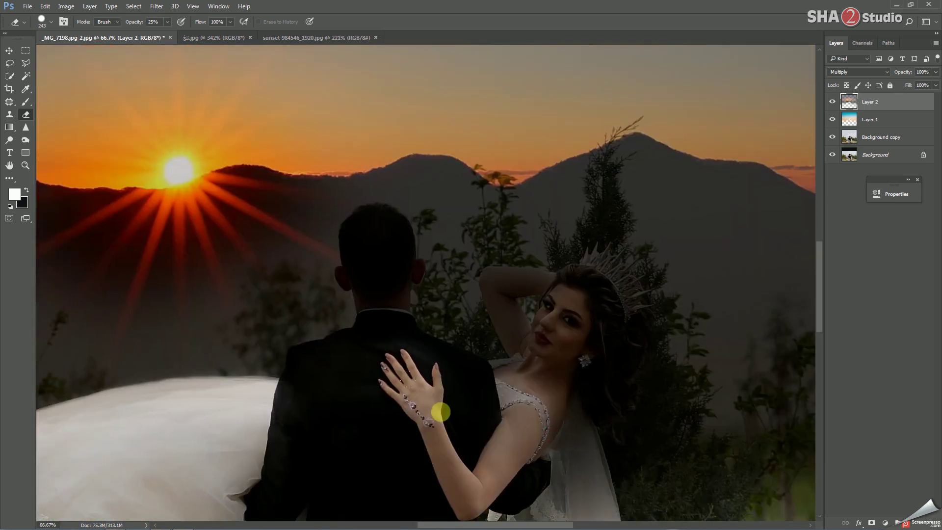
Step: Raise the eraser opacity to 55% and erase the overlay from the veil
right_click(517, 334)
key(Return)
key(5)
key(5)
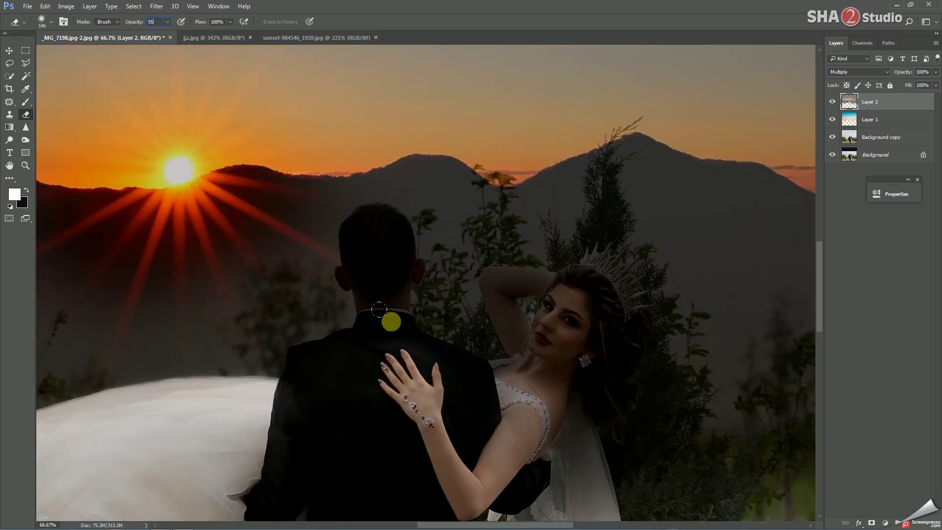
right_click(427, 398)
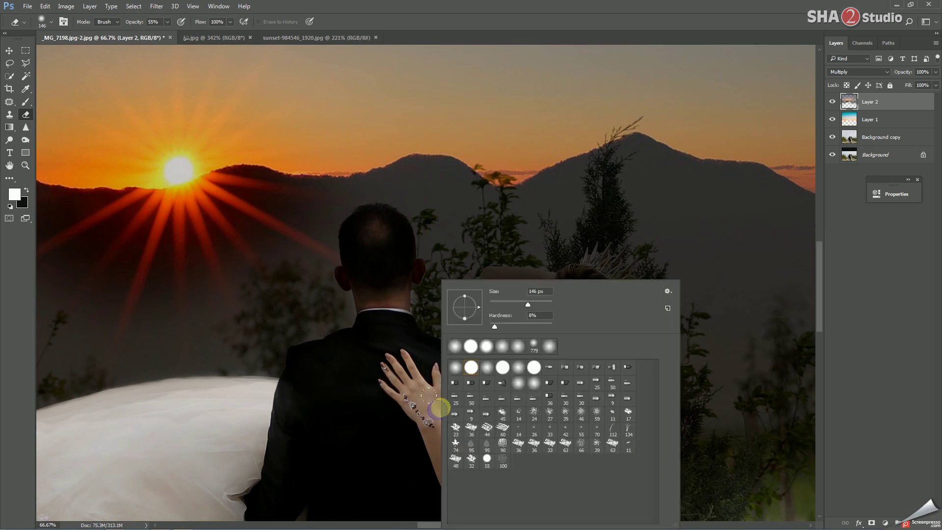
click(303, 385)
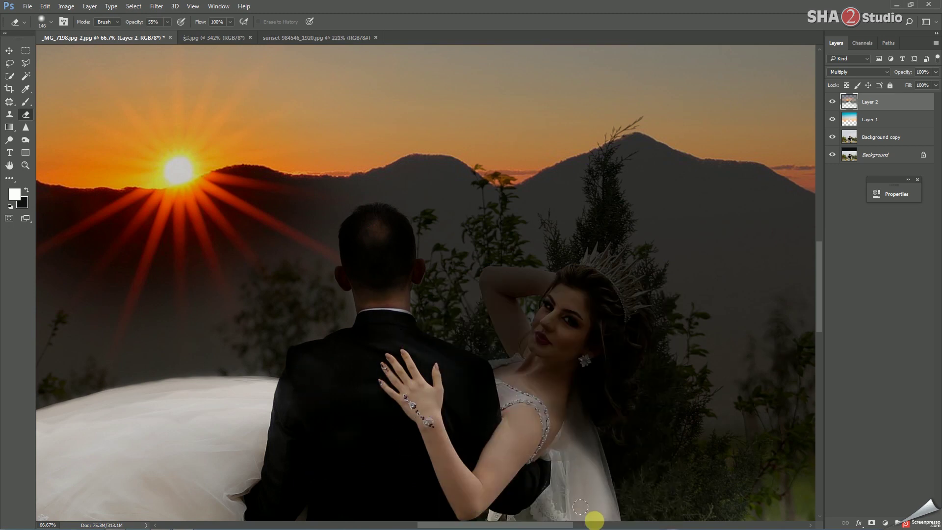
scroll(604, 343, down, 5)
mouse_move(604, 437)
mouse_down()
mouse_move(540, 275)
mouse_move(447, 445)
mouse_up()
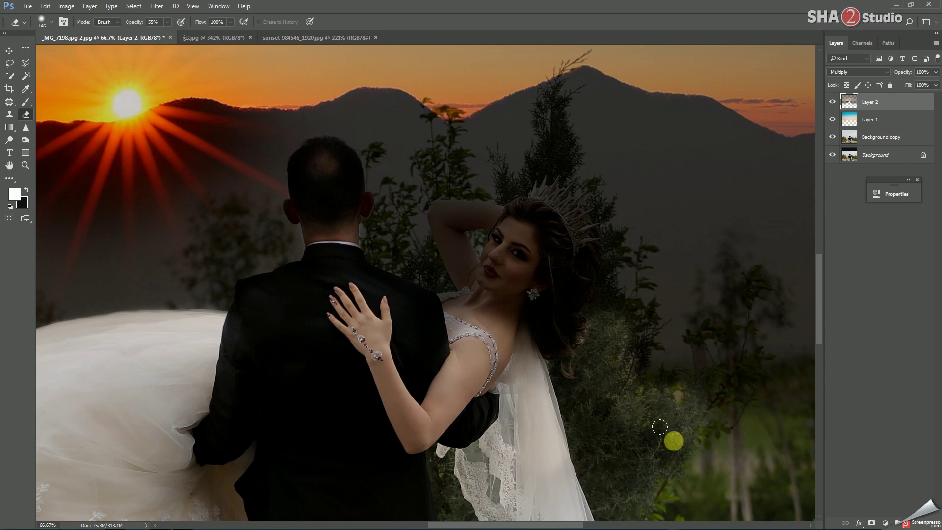
Step: Erase the overlay from the lower-right bushes and grass with an enlarged brush
drag(673, 440, 522, 374)
right_click(522, 375)
mouse_move(447, 326)
mouse_down()
mouse_move(695, 303)
mouse_move(740, 440)
mouse_move(551, 384)
mouse_move(623, 422)
mouse_up()
right_click(658, 353)
click(462, 420)
click(425, 197)
Step: Shift the view to the image's right edge and zoom in on the bride to 100%
drag(632, 416, 553, 334)
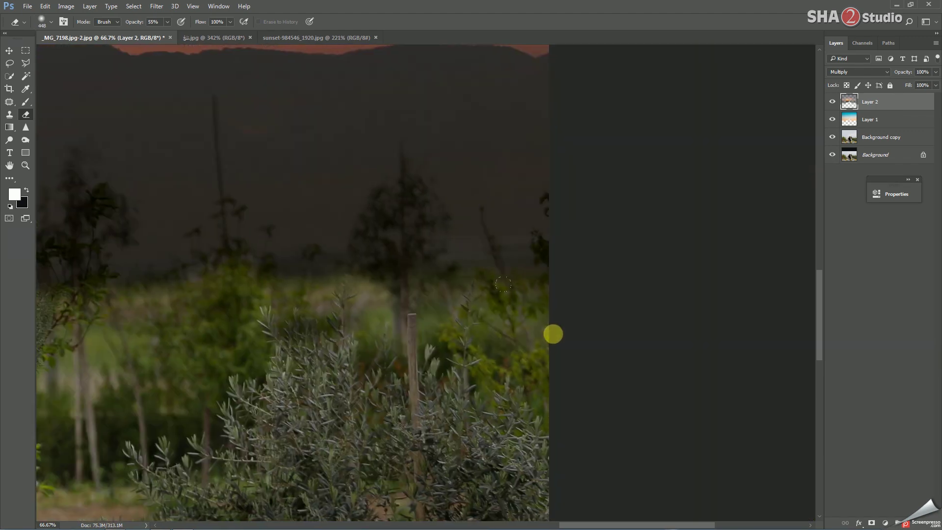
scroll(193, 463, left, 10)
right_click(446, 265)
key(z)
click(370, 210)
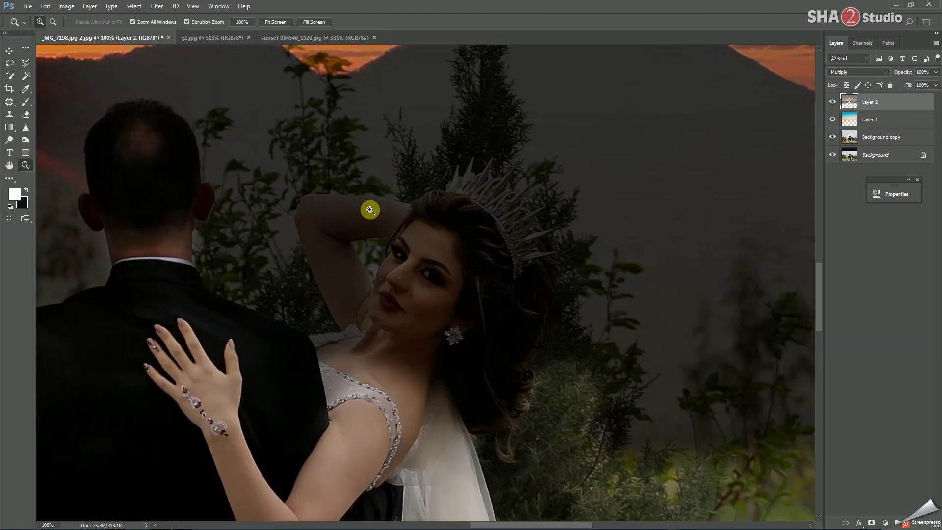
Step: Erase the overlay from the bride's face, crown, hair and raised arm with a 120 px eraser
click(22, 119)
right_click(363, 260)
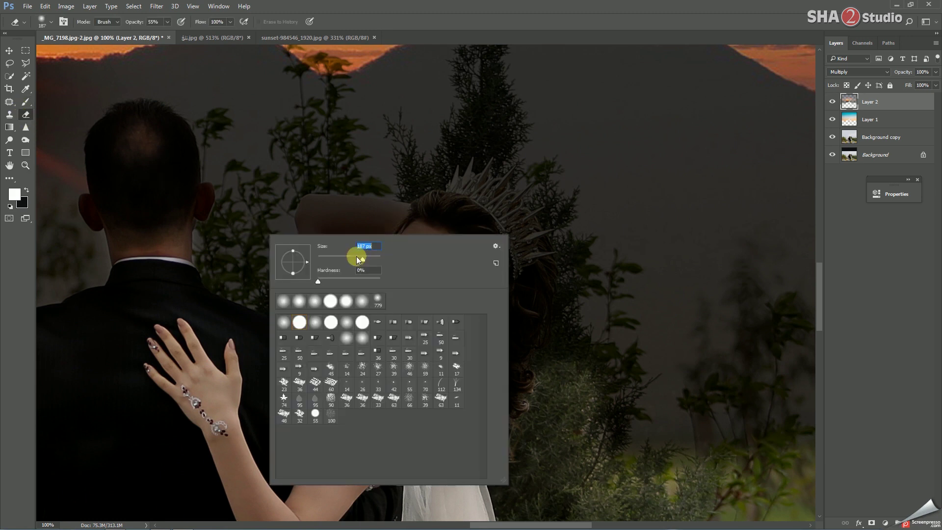
drag(361, 257, 352, 257)
mouse_move(431, 221)
mouse_down()
mouse_move(463, 193)
mouse_move(506, 219)
mouse_move(502, 337)
mouse_move(444, 315)
mouse_move(391, 254)
mouse_move(408, 345)
mouse_move(358, 340)
mouse_move(368, 426)
mouse_up()
mouse_move(346, 297)
mouse_down()
mouse_move(316, 255)
mouse_move(315, 196)
mouse_move(374, 208)
mouse_move(316, 211)
mouse_move(364, 326)
mouse_move(391, 214)
mouse_move(347, 210)
mouse_move(358, 301)
mouse_move(324, 270)
mouse_up()
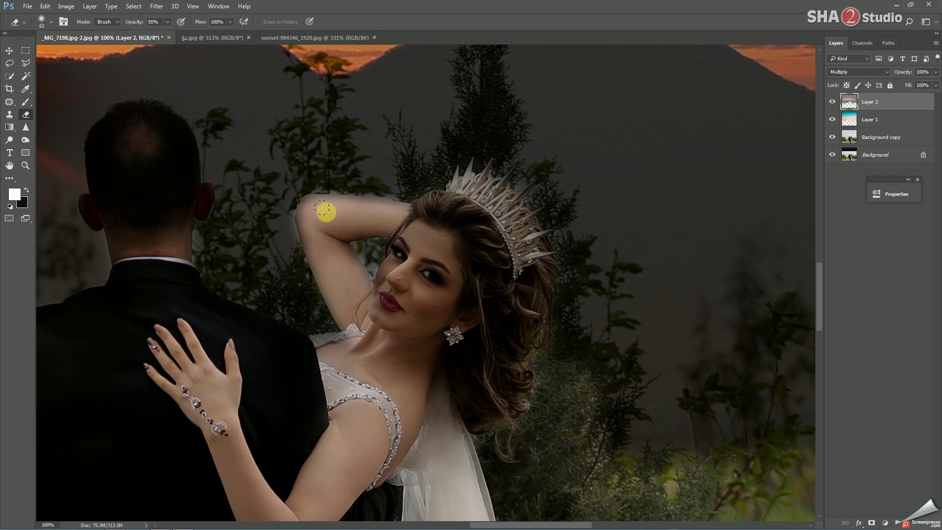
Step: Zoom out to 66.7% and set the eraser brush to 125 px
key(z)
right_click(152, 192)
click(170, 249)
right_click(124, 179)
key(Escape)
click(26, 115)
drag(400, 401, 402, 400)
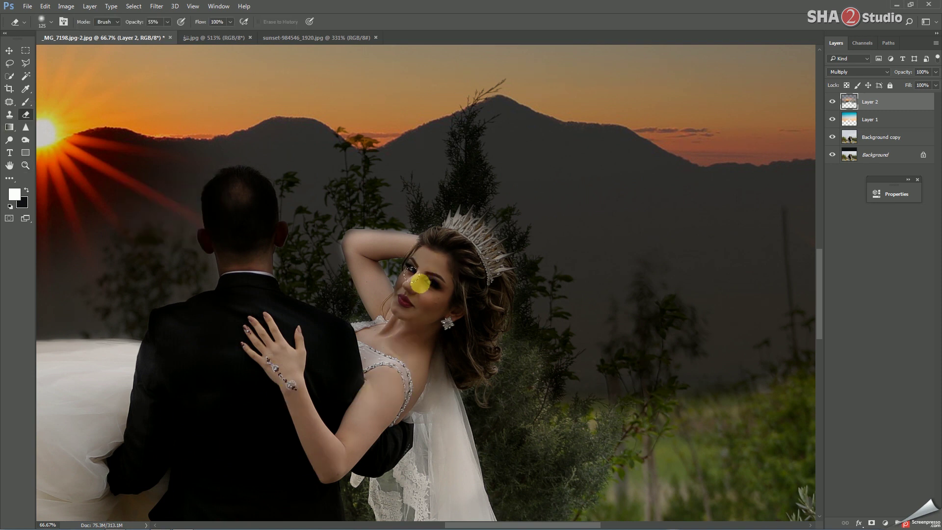
Step: Shrink the eraser brush to 59 px
right_click(244, 267)
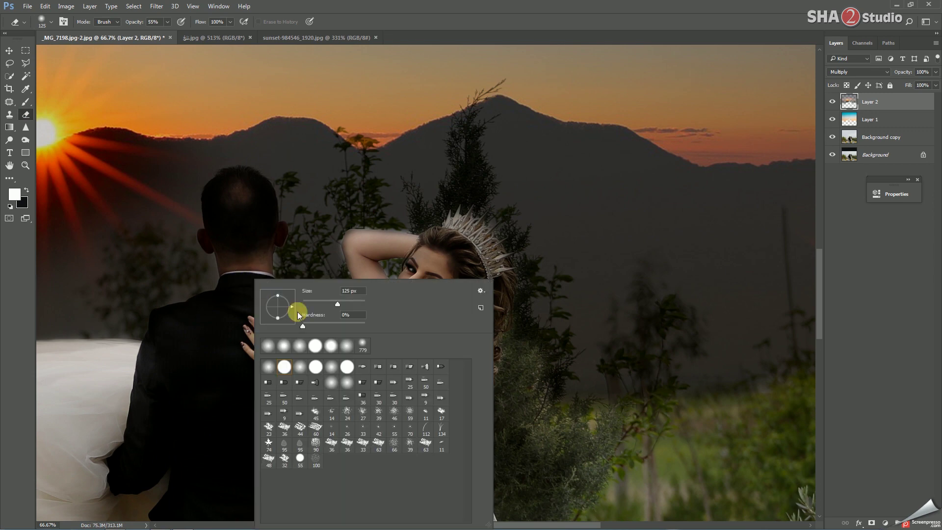
key(Return)
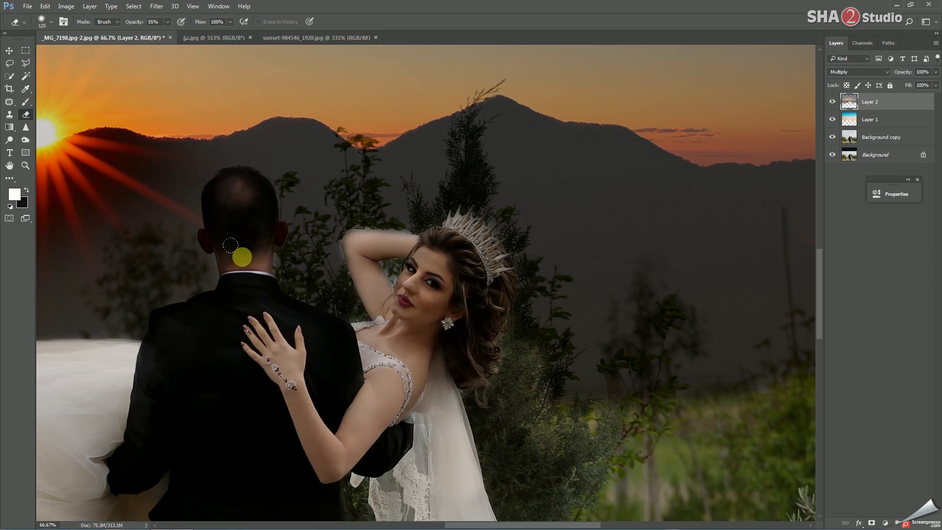
right_click(241, 261)
drag(331, 290, 314, 290)
key(Return)
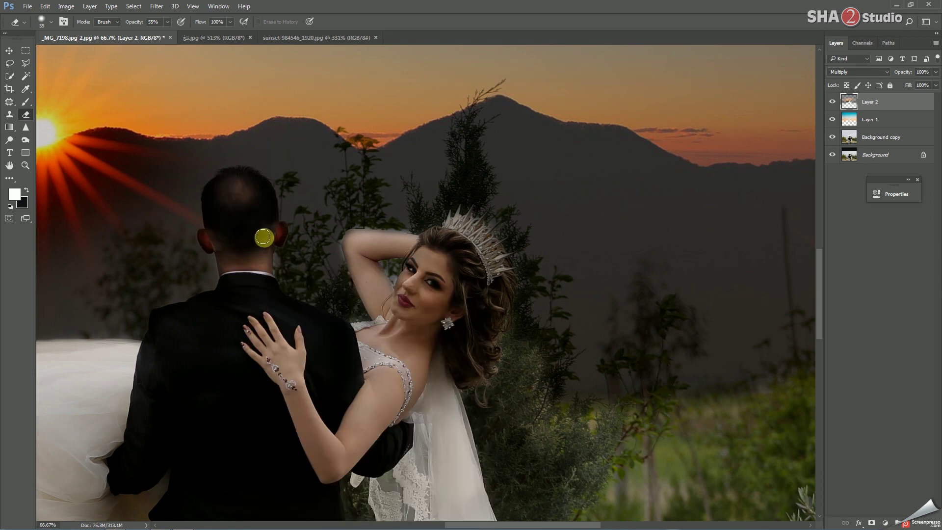
Step: Fit the image on screen and set Layer 2 to 85% fill and 75% opacity
click(25, 166)
key(ctrl+0)
text(85)
key(shift+Tab)
text(75)
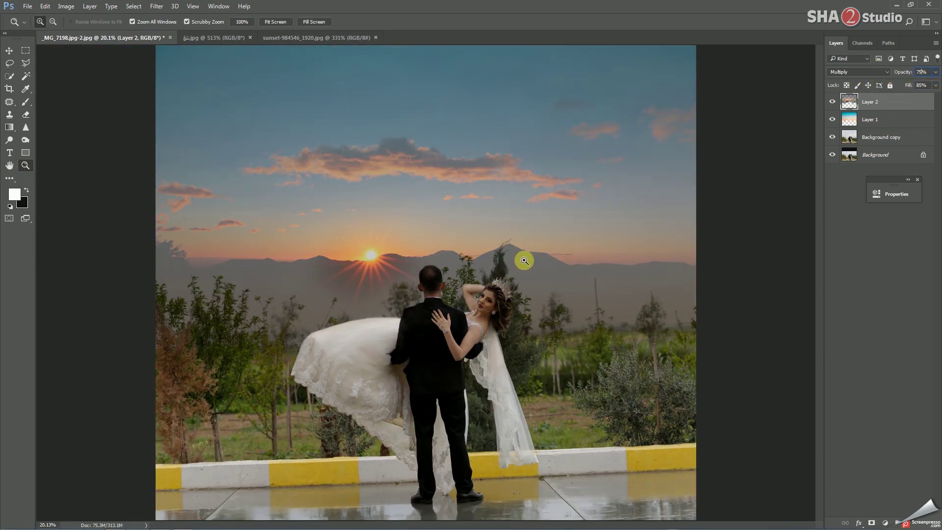
Step: Apply a 15 px Field Blur to the sunset layer, then toggle Layer 1 to compare
click(156, 6)
mouse_move(177, 120)
click(319, 120)
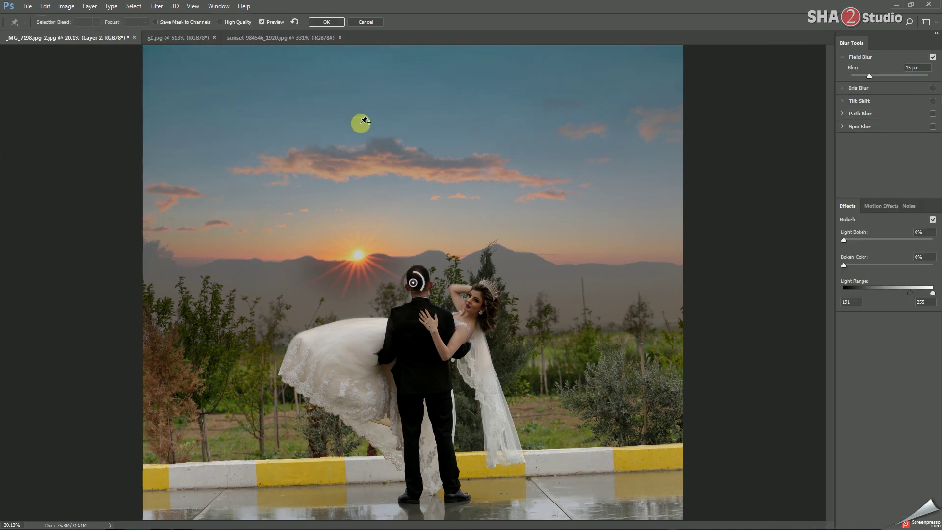
click(334, 22)
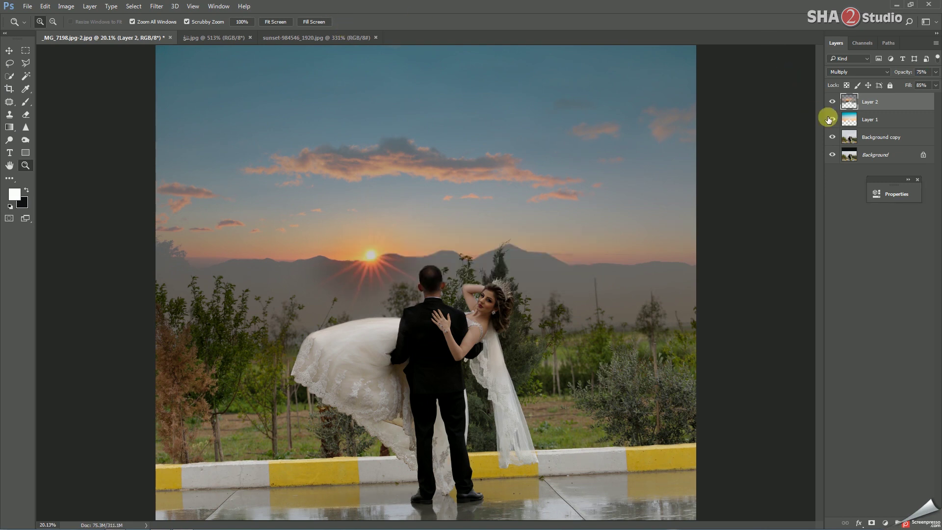
click(847, 119)
click(833, 119)
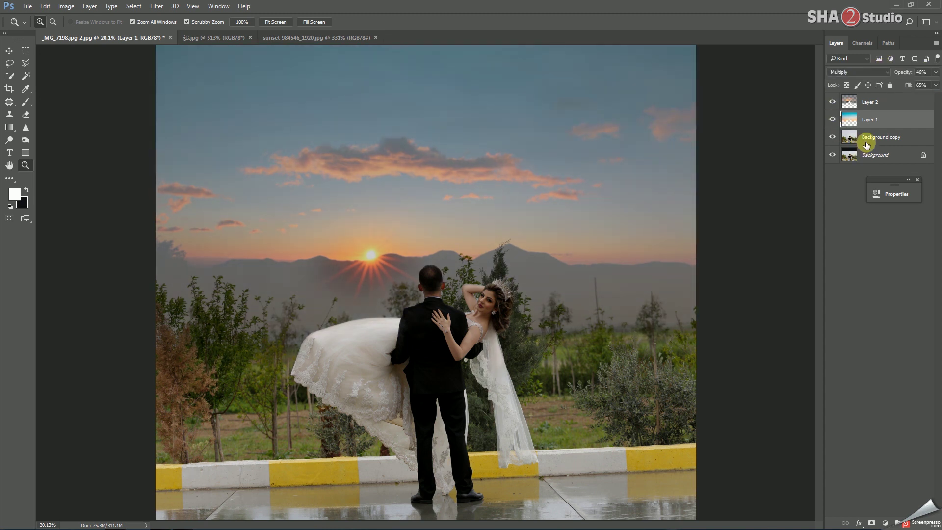
Step: Fade the horizon haze on Layer 2 with a 1062 px eraser, then merge the layers with Ctrl+E
key(e)
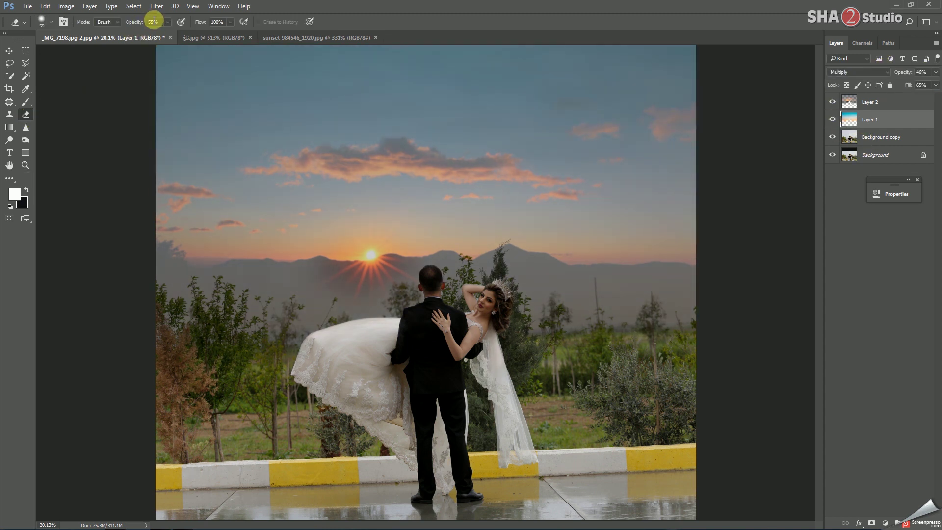
right_click(450, 253)
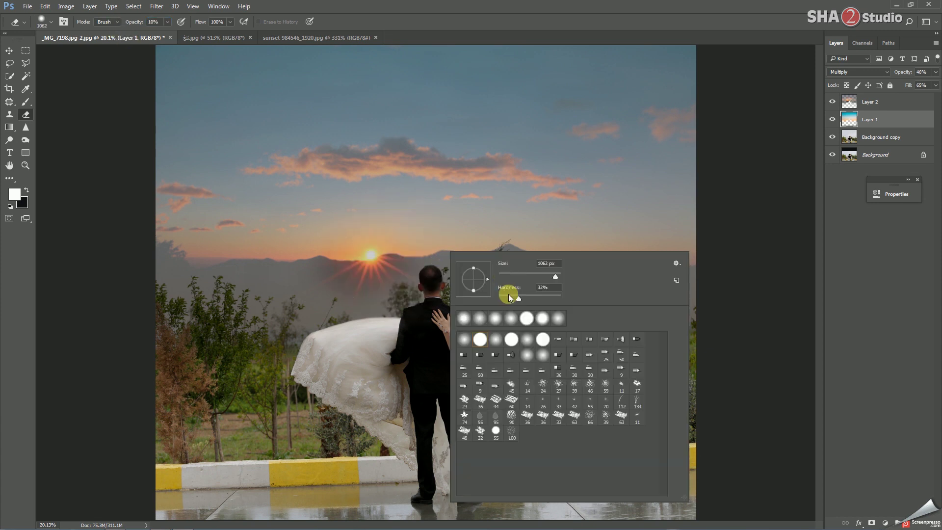
click(870, 104)
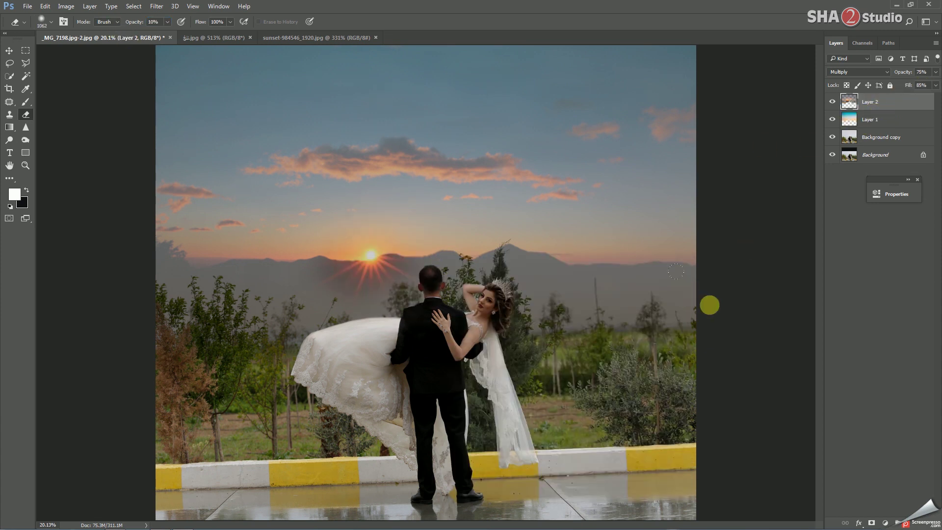
drag(676, 271, 216, 277)
drag(259, 163, 432, 45)
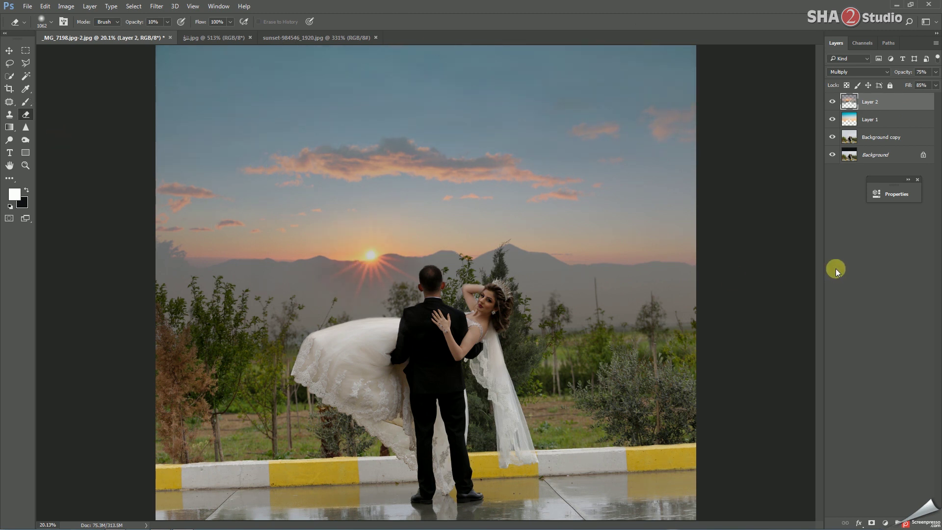
shift+click(857, 119)
key(ctrl+e)
key(ctrl+e)
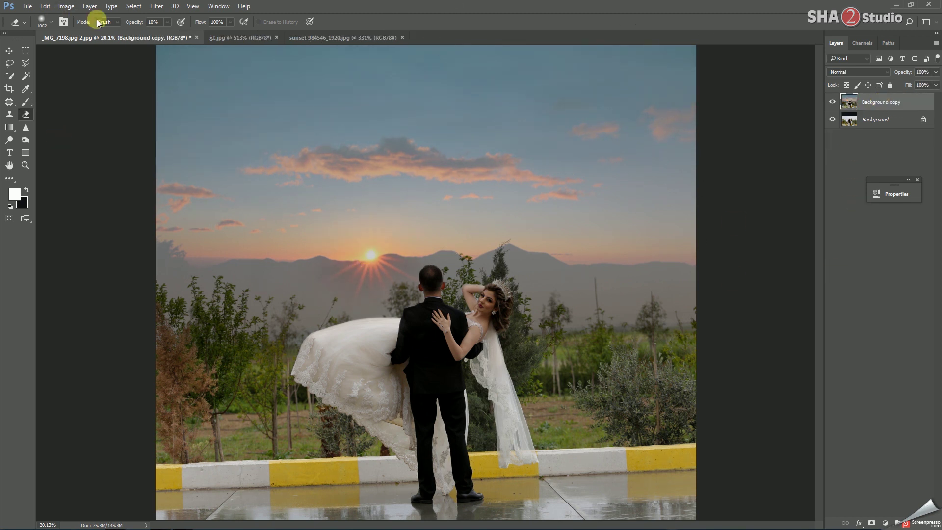
Step: Open the airplane image and drag it into the wedding document
click(27, 6)
click(31, 23)
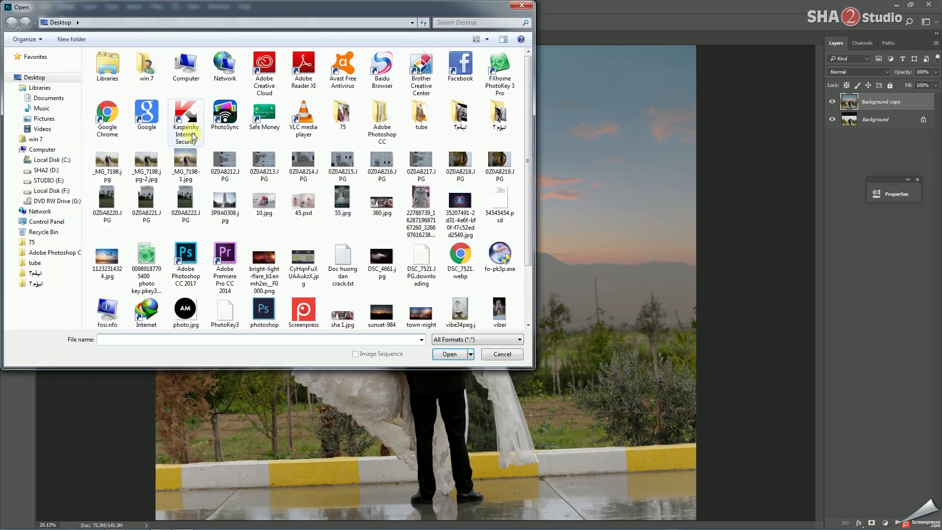
click(445, 359)
key(v)
mouse_move(224, 89)
mouse_down()
mouse_move(529, 291)
mouse_move(608, 103)
mouse_up()
Step: Enlarge the airplane layer and move it into the upper-right sky
key(ctrl+t)
drag(547, 131, 412, 226)
drag(548, 188, 572, 157)
drag(435, 196, 421, 211)
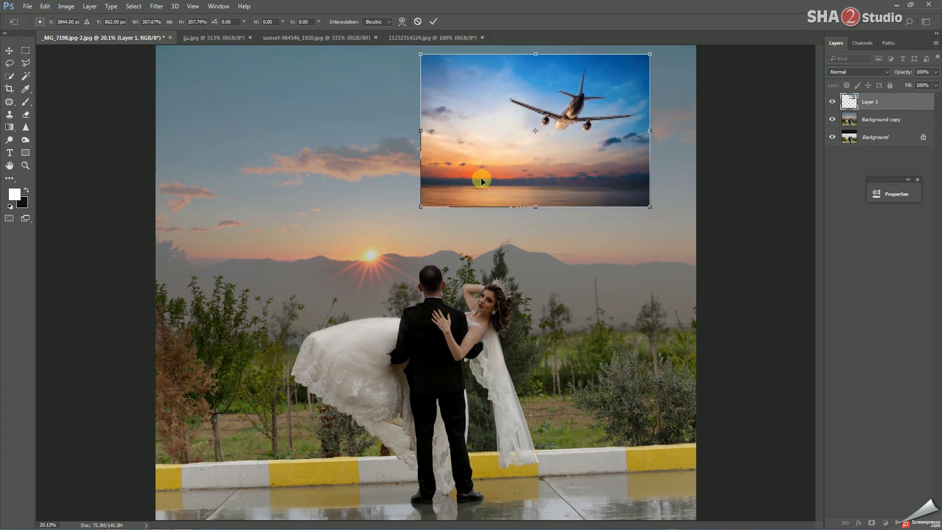
key(Return)
Step: Erase the airplane image's lower edge into a soft fade, keeping Normal blending
key(e)
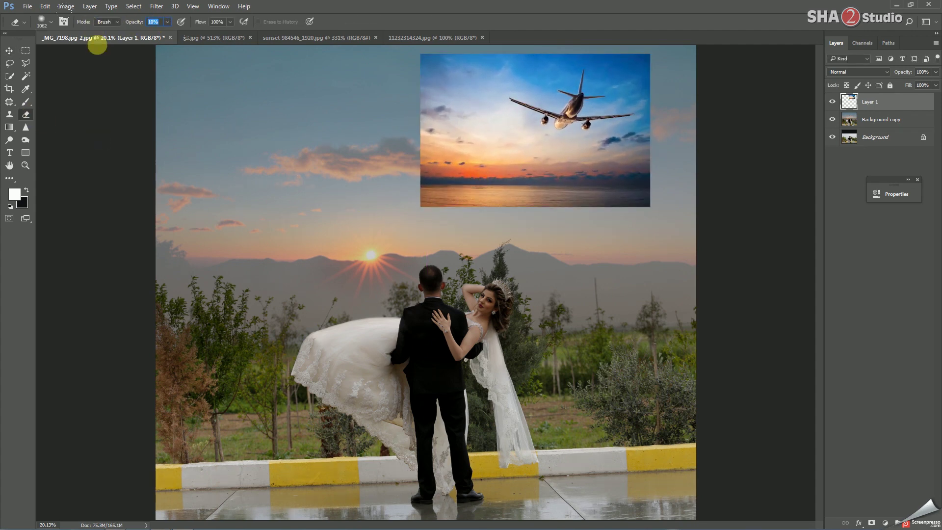
drag(630, 225, 452, 183)
right_click(657, 205)
drag(653, 197, 330, 201)
click(859, 71)
click(835, 103)
key(shift+alt+n)
drag(648, 190, 502, 208)
Step: Fade the airplane image's left side at 97% eraser opacity and toggle the layer to compare
drag(144, 25, 162, 24)
mouse_move(422, 125)
mouse_down()
mouse_move(472, 55)
mouse_move(648, 63)
mouse_move(543, 54)
mouse_move(647, 227)
mouse_move(608, 147)
mouse_move(610, 68)
mouse_move(443, 177)
mouse_up()
click(831, 102)
click(157, 5)
click(833, 101)
click(881, 119)
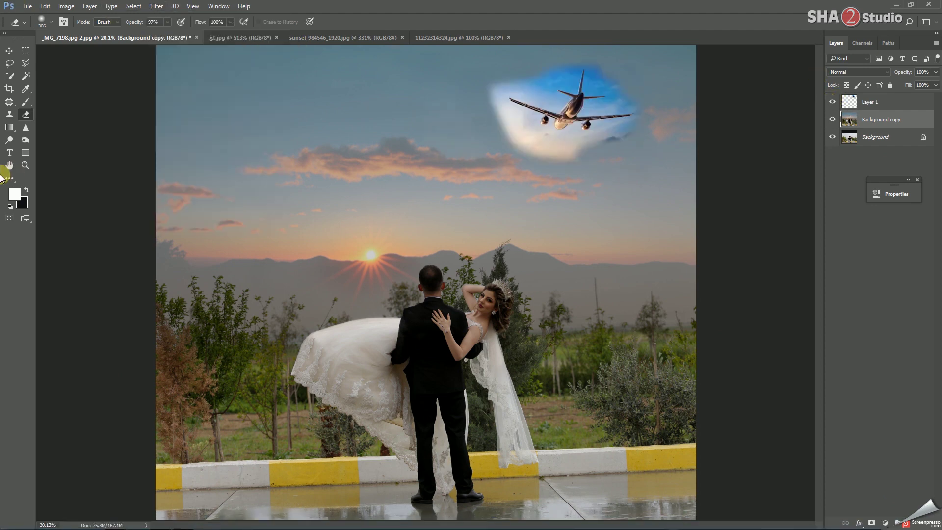
scroll(282, 257, up, 3)
scroll(282, 257, up, 2)
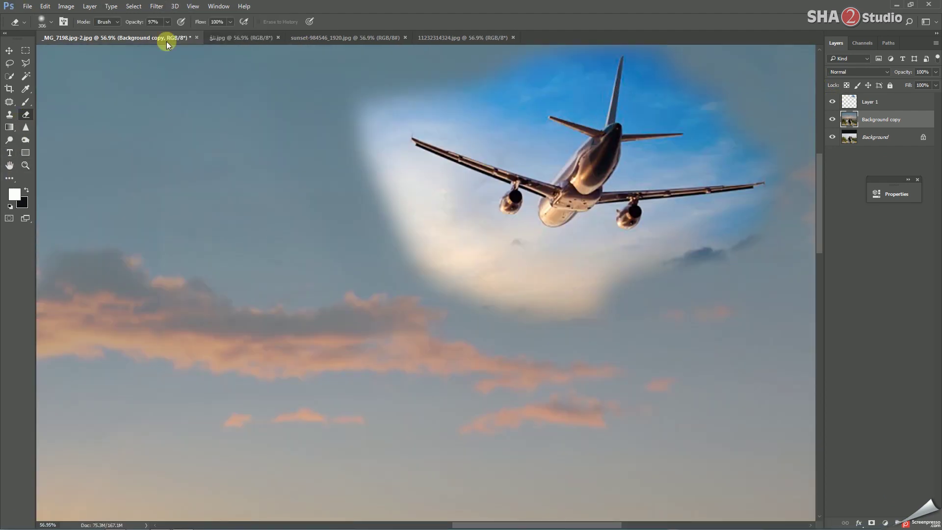
Step: Apply a 15 px Field Blur to the Background copy layer
click(156, 6)
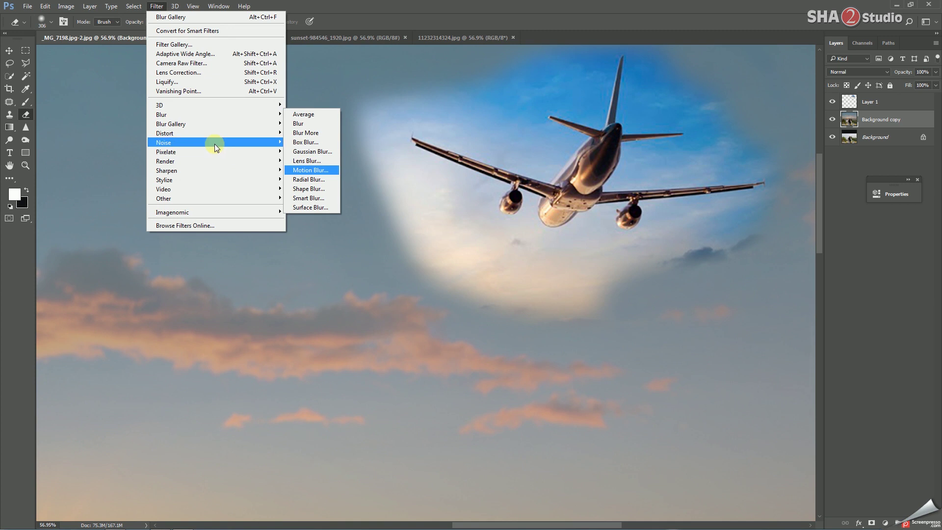
click(289, 123)
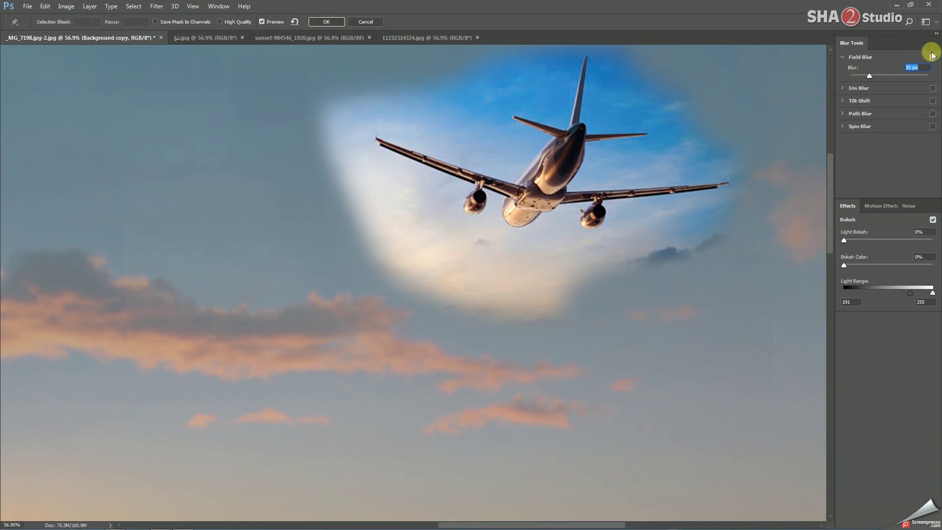
click(332, 24)
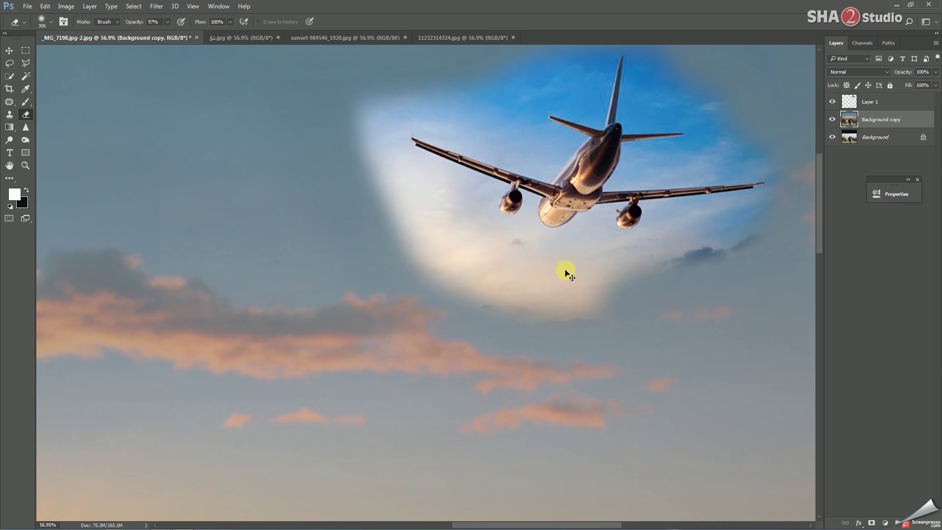
Step: Apply a lighter 7 px Field Blur to the airplane Layer 1
click(157, 6)
click(294, 123)
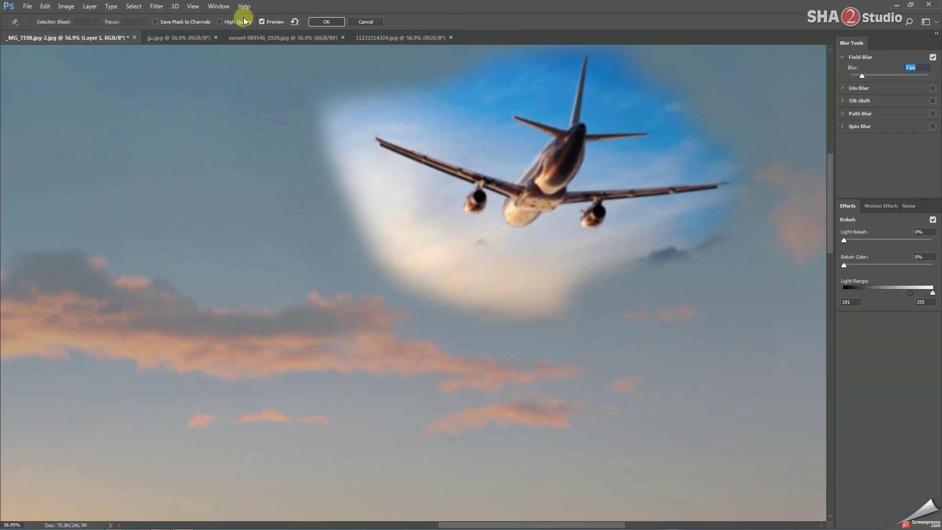
click(326, 21)
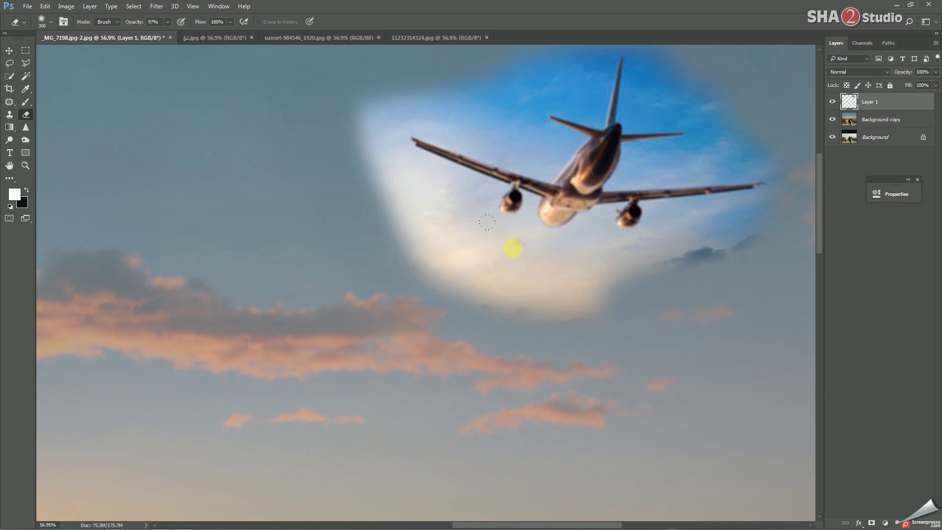
Step: Quick-select the sky patch and subtract the airplane's tail, wings and fuselage with Magic Wand
key(w)
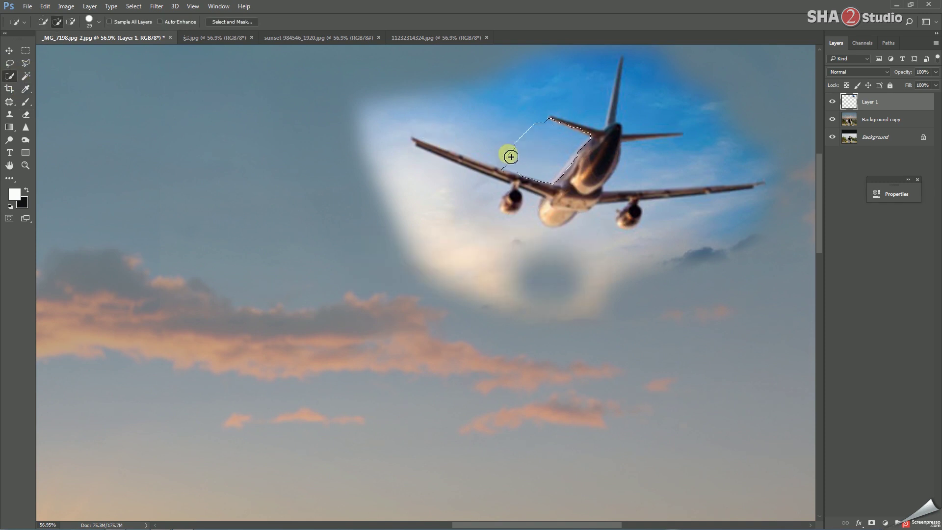
drag(511, 156, 530, 231)
click(25, 75)
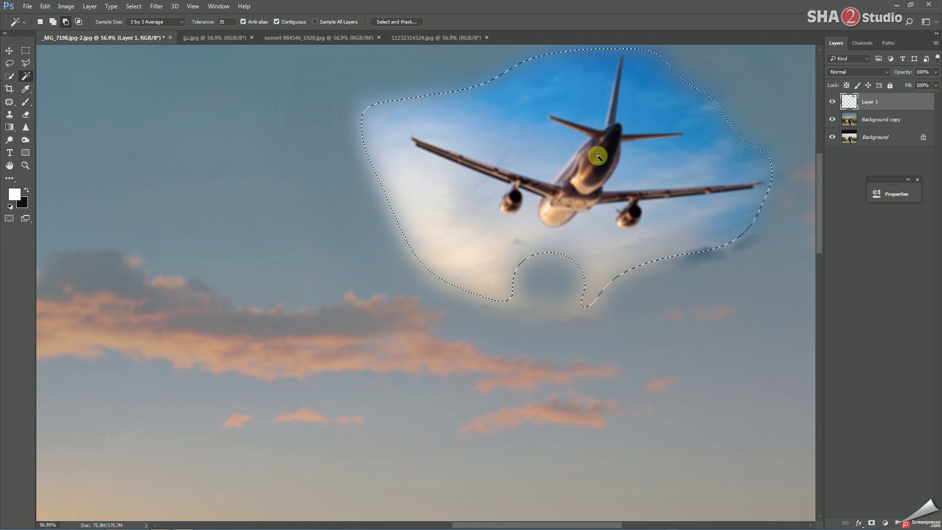
click(610, 64)
click(573, 180)
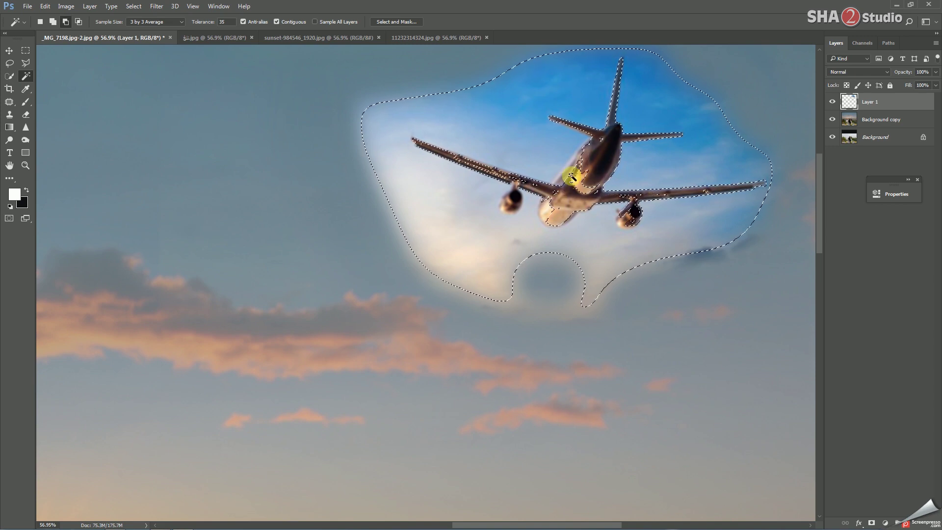
Step: Refine the selection around the airplane's belly, engines and fuselage with more Magic Wand clicks
click(550, 207)
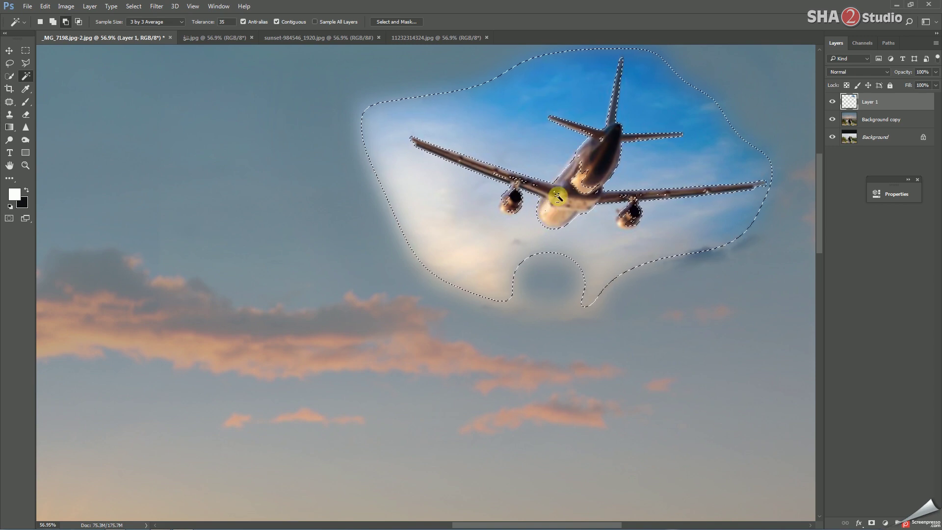
click(623, 220)
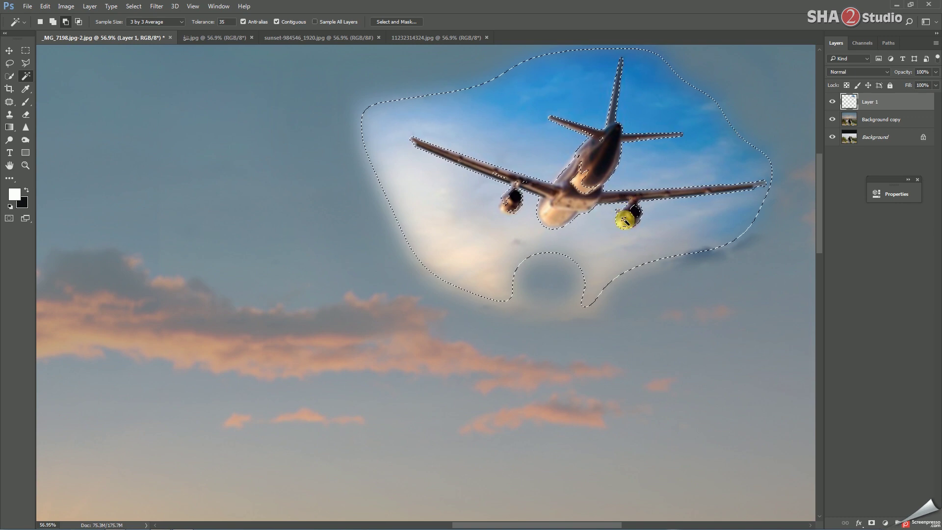
click(507, 205)
click(578, 181)
click(568, 183)
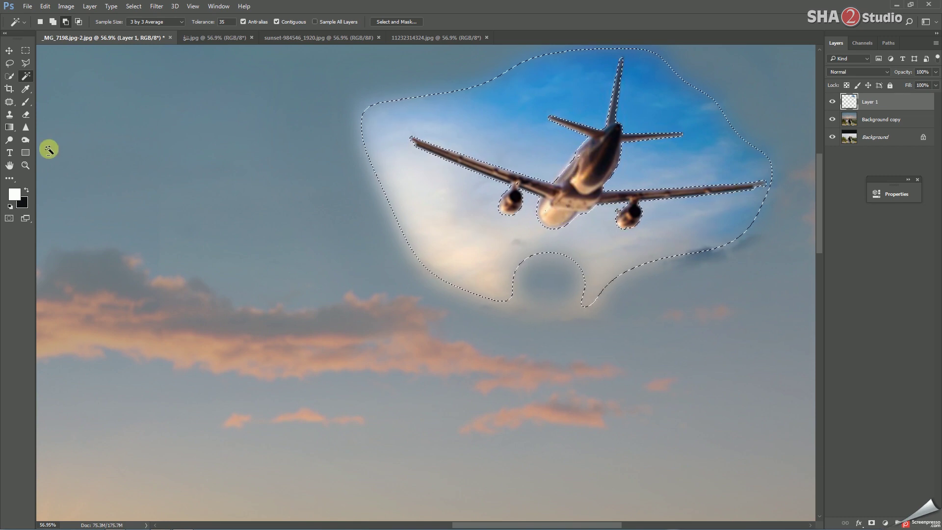
Step: Zoom to 300% and retrace the selection edge along the fuselage with the Lasso
key(z)
click(610, 193)
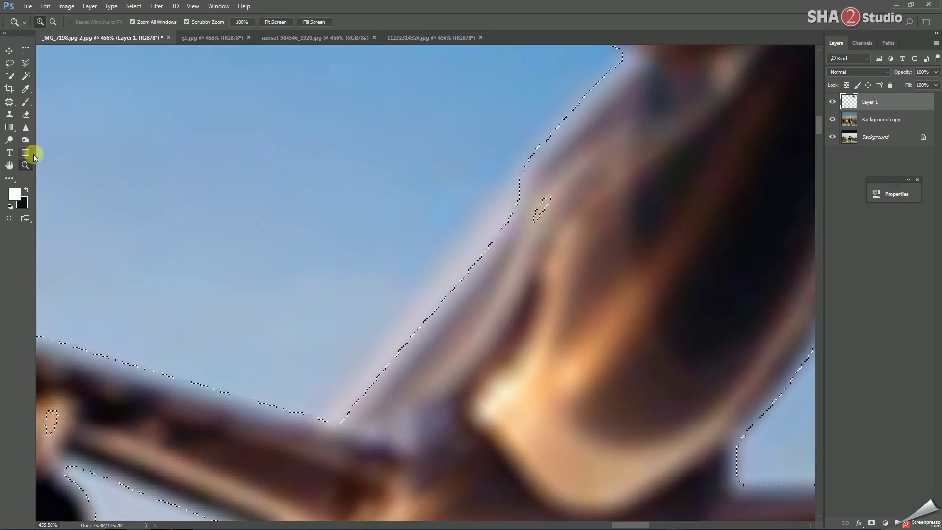
right_click(89, 176)
click(121, 241)
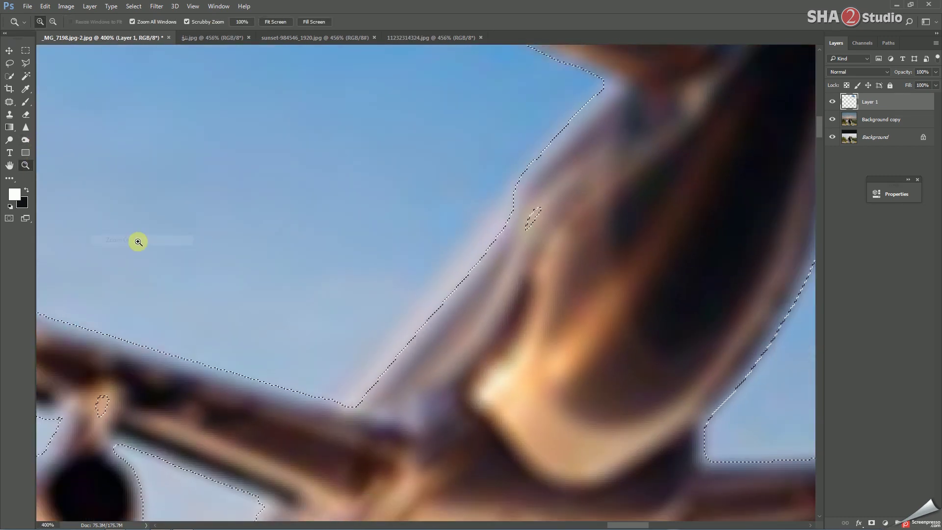
click(9, 63)
mouse_move(519, 217)
mouse_down()
mouse_move(498, 216)
mouse_move(446, 266)
mouse_up()
drag(382, 344, 376, 376)
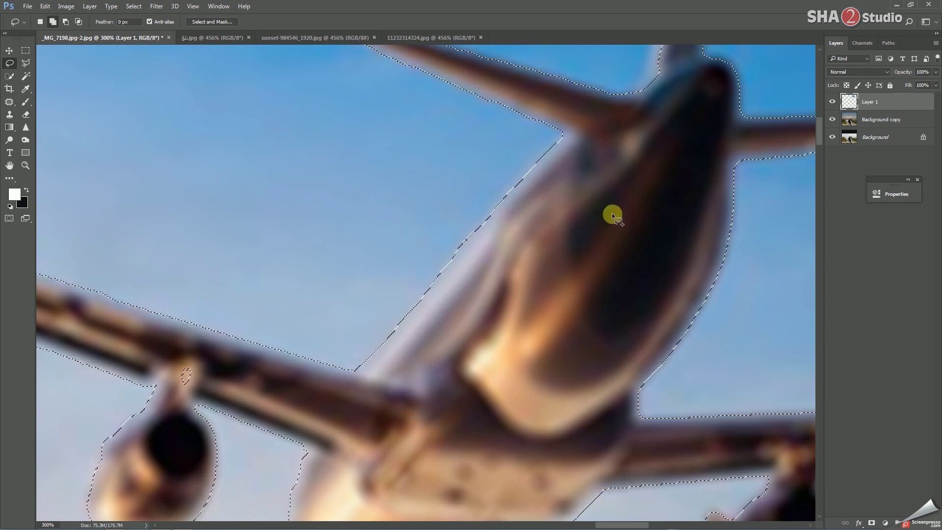
Step: Fit the whole photo on screen with Ctrl+0 and pick the Eraser
click(25, 166)
key(ctrl+0)
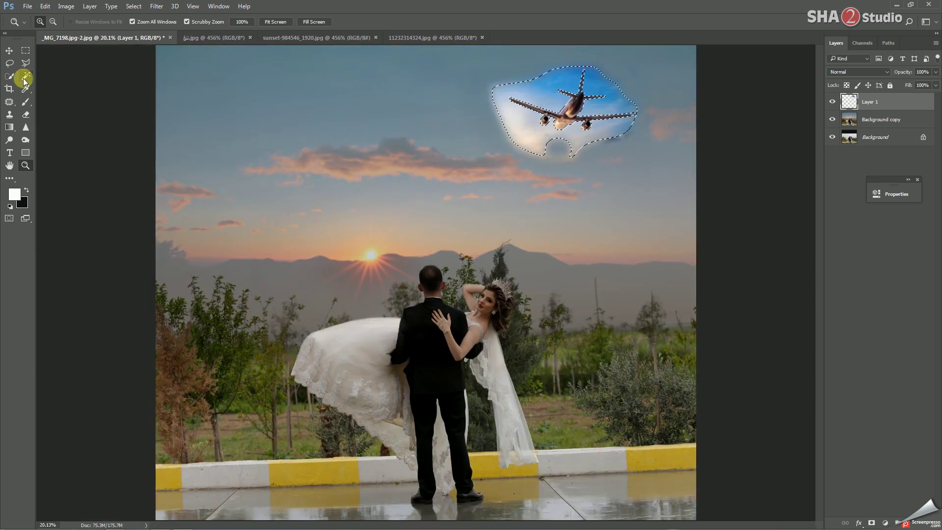
click(28, 113)
Step: On Layer 1, erase the bright sky patch around the airplane
drag(362, 95, 520, 121)
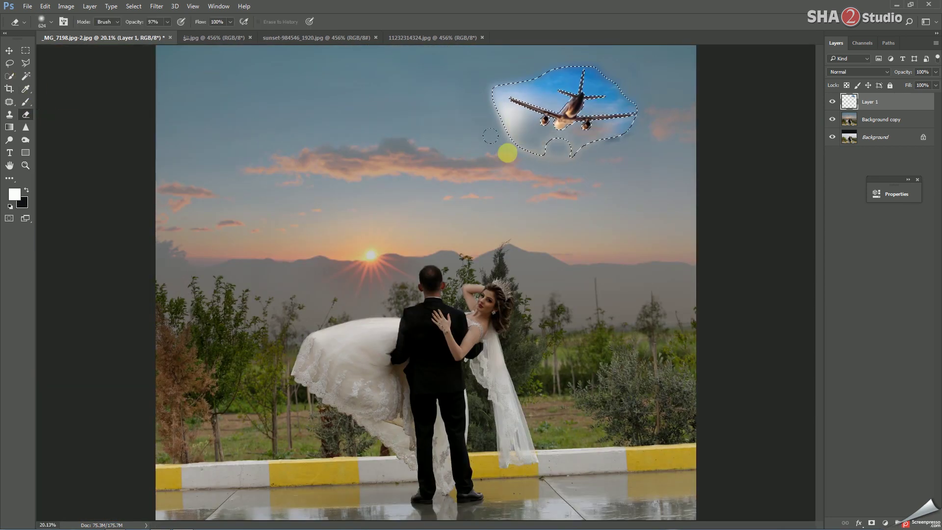
click(26, 50)
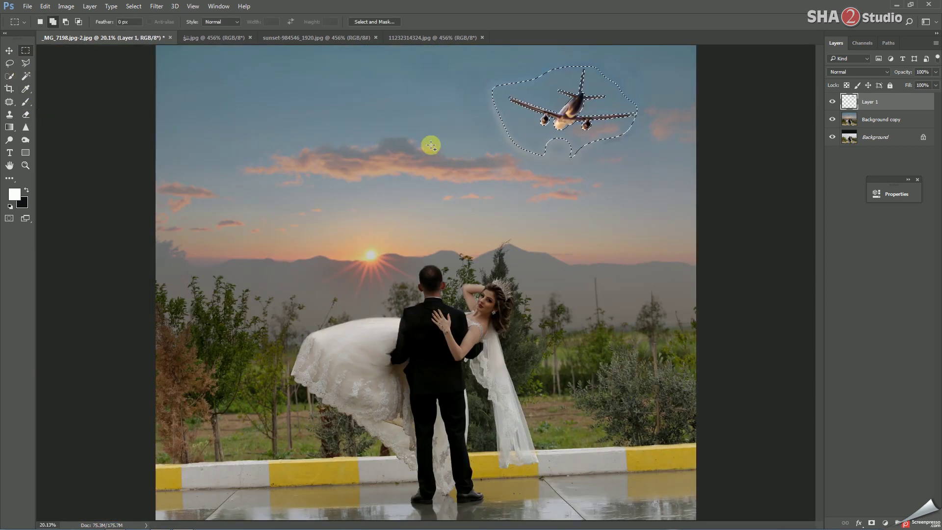
click(163, 58)
click(25, 115)
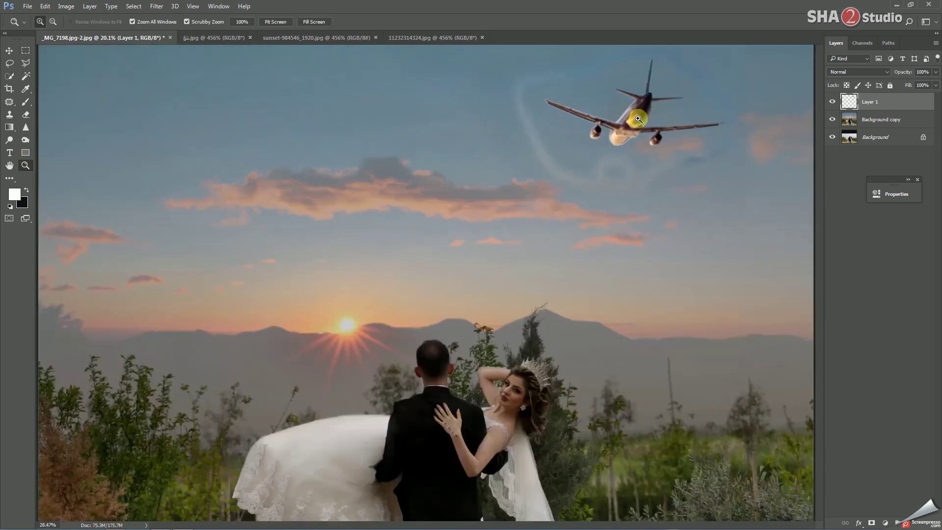
scroll(548, 132, up, 5)
drag(413, 273, 354, 273)
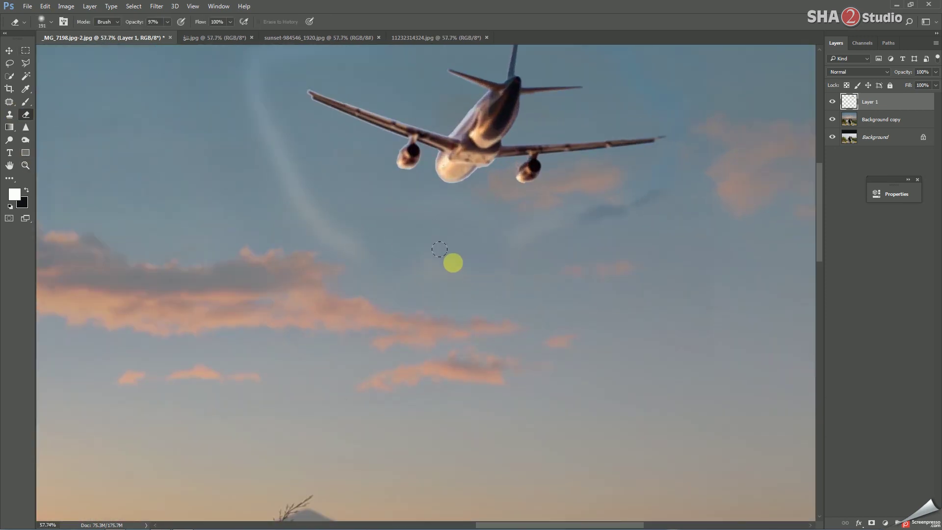
scroll(296, 144, up, 5)
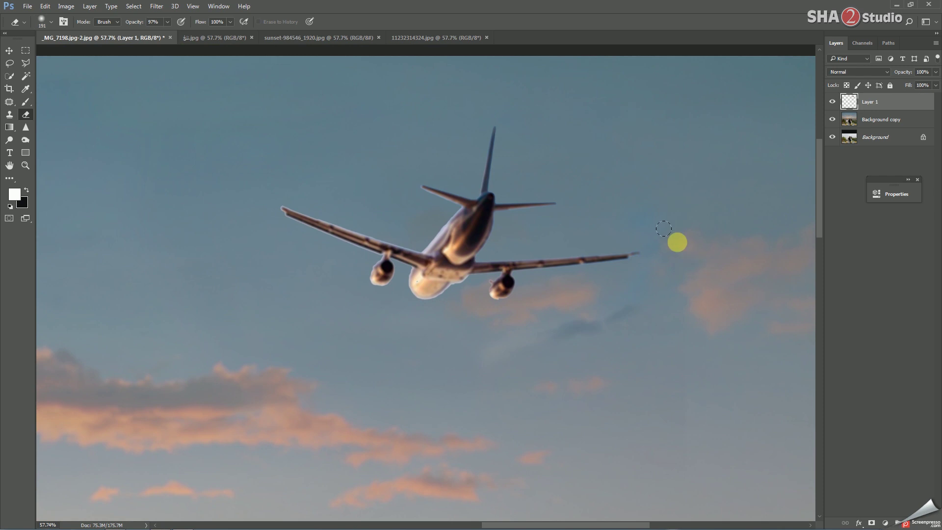
Step: Zoom in on the airplane's tail, adjust the eraser brush, and erase the light halo along the tail stabilizer
click(25, 165)
drag(408, 156, 442, 181)
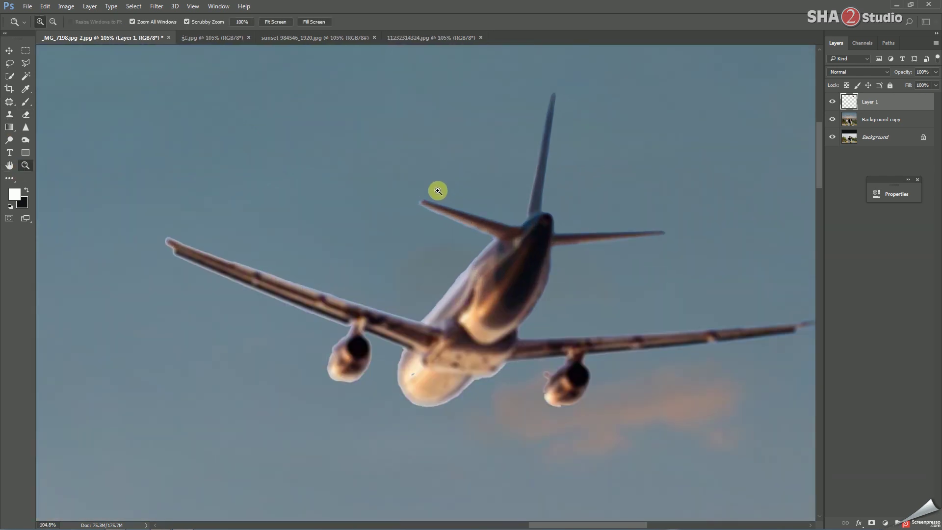
drag(190, 207, 204, 186)
key(e)
right_click(204, 187)
key(Return)
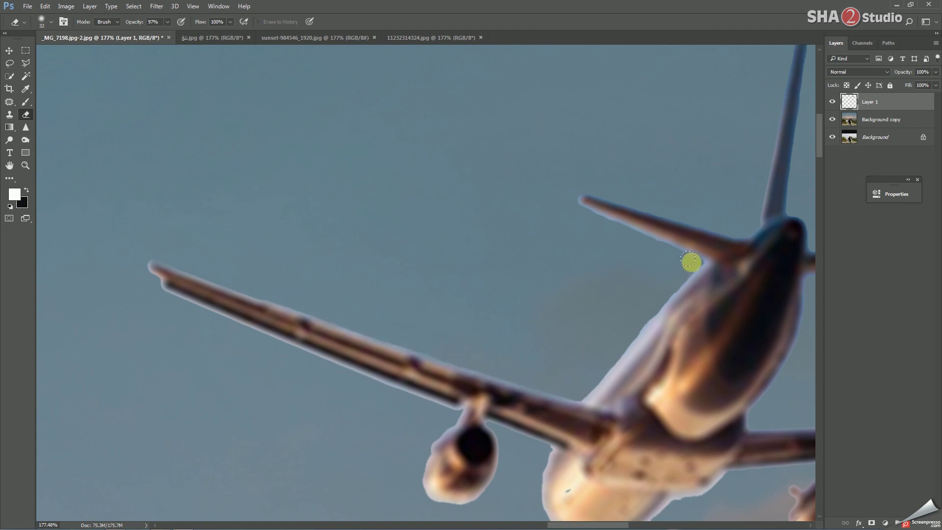
drag(605, 190, 740, 212)
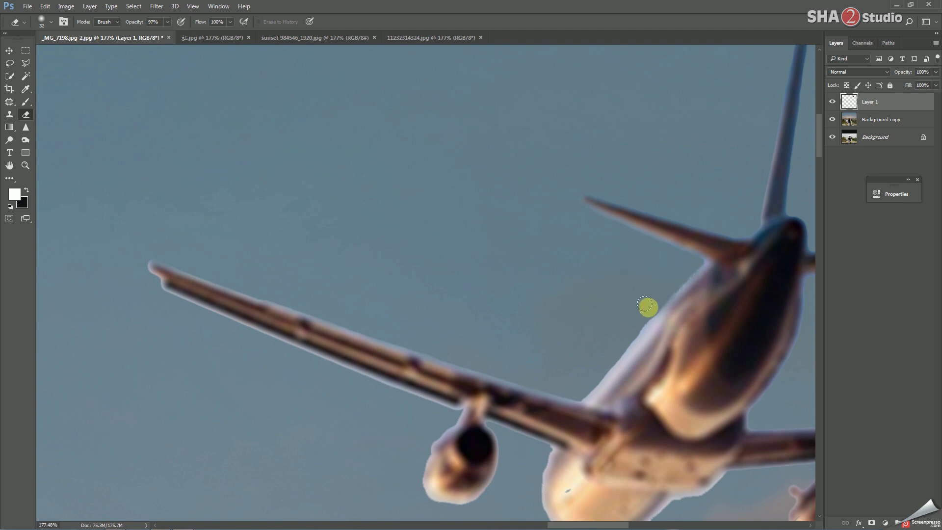
Step: Pan to the whole airplane and erase the light halo along the fuselage's lower edge
scroll(526, 337, up, 1)
scroll(452, 294, right, 1)
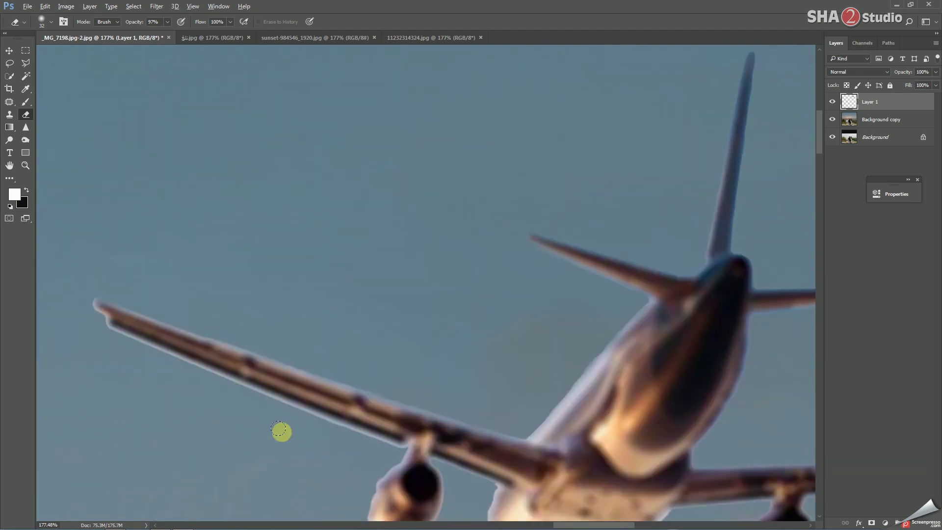
key(ctrl+z)
drag(305, 292, 54, 175)
mouse_move(217, 369)
mouse_down()
mouse_move(211, 400)
mouse_move(301, 470)
mouse_move(408, 413)
mouse_up()
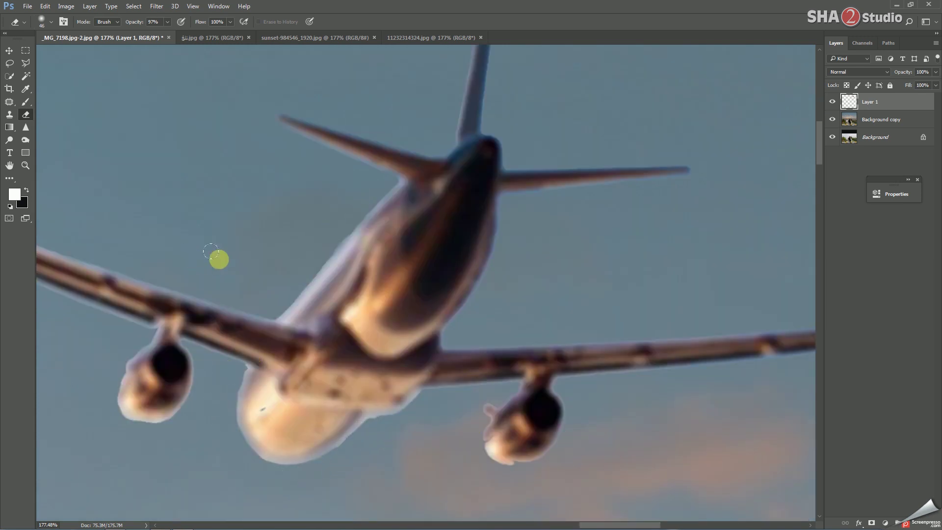
Step: Dodge and burn the airplane's midtones across the wings, fuselage and engines
key(o)
drag(129, 206, 296, 220)
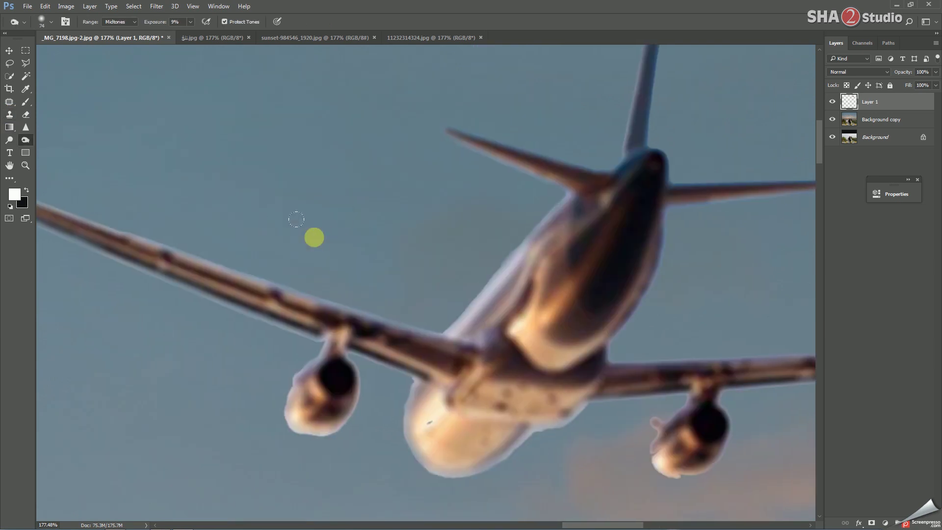
drag(182, 234, 367, 286)
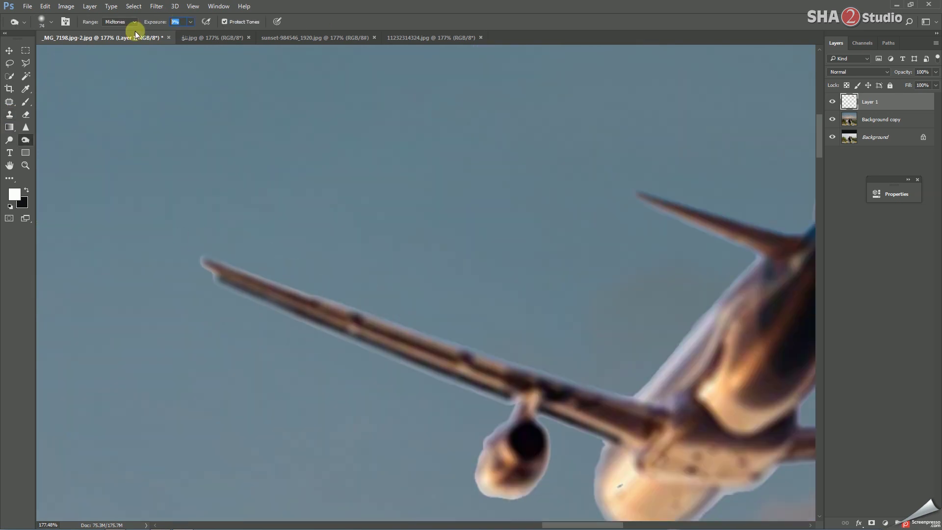
drag(579, 471, 466, 374)
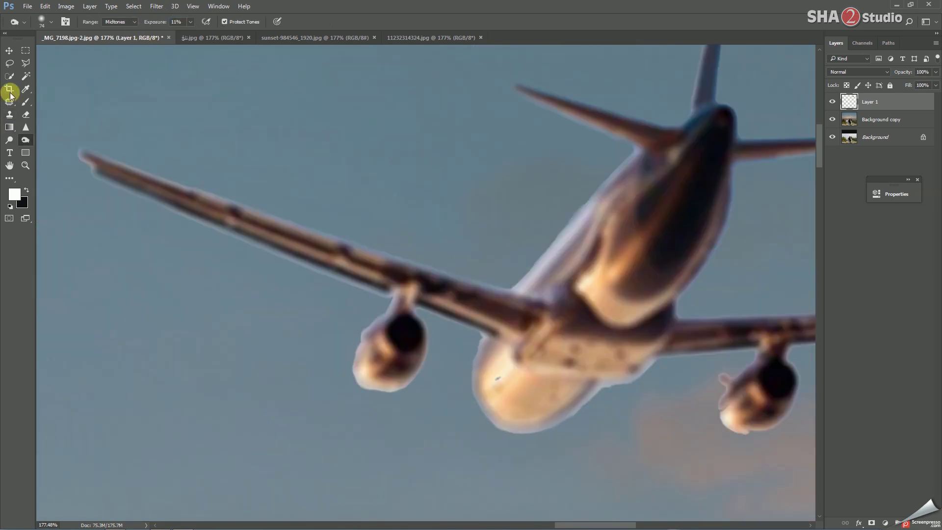
key(e)
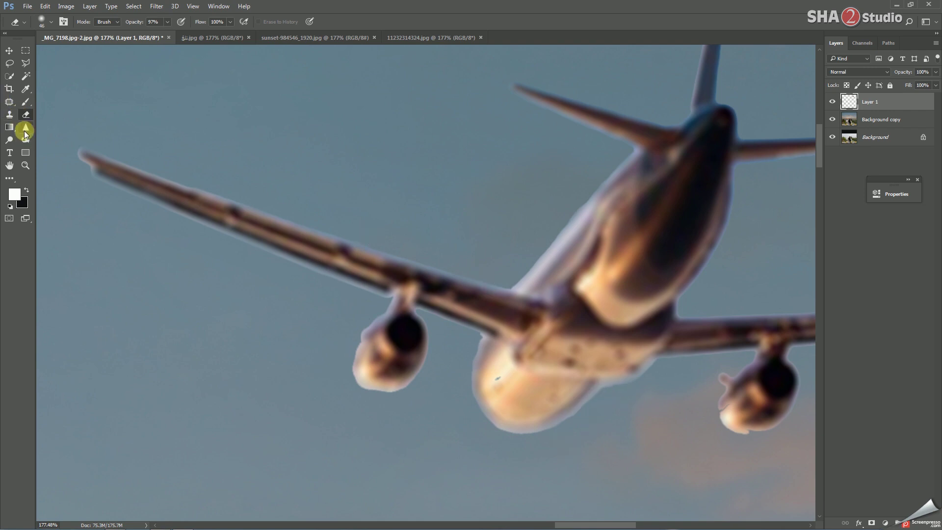
click(25, 140)
mouse_move(757, 406)
mouse_down()
mouse_move(579, 381)
mouse_move(581, 323)
mouse_up()
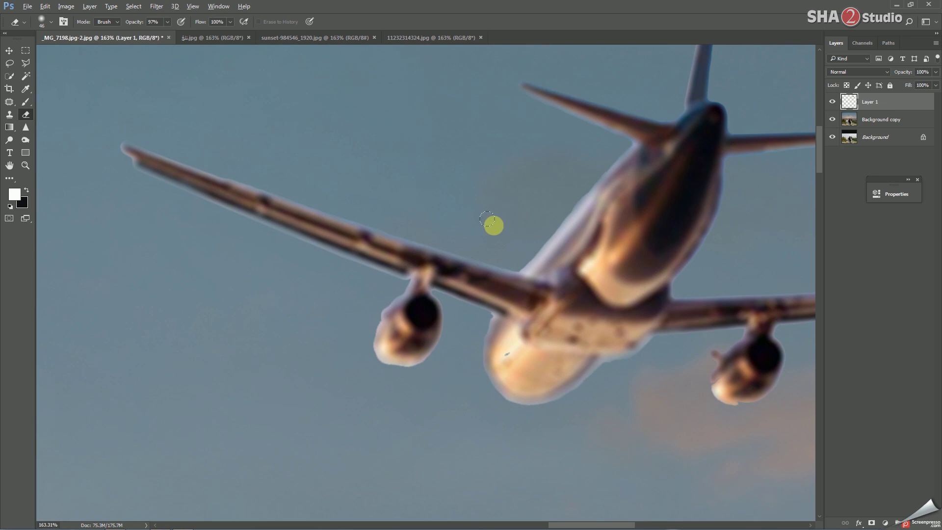
click(26, 140)
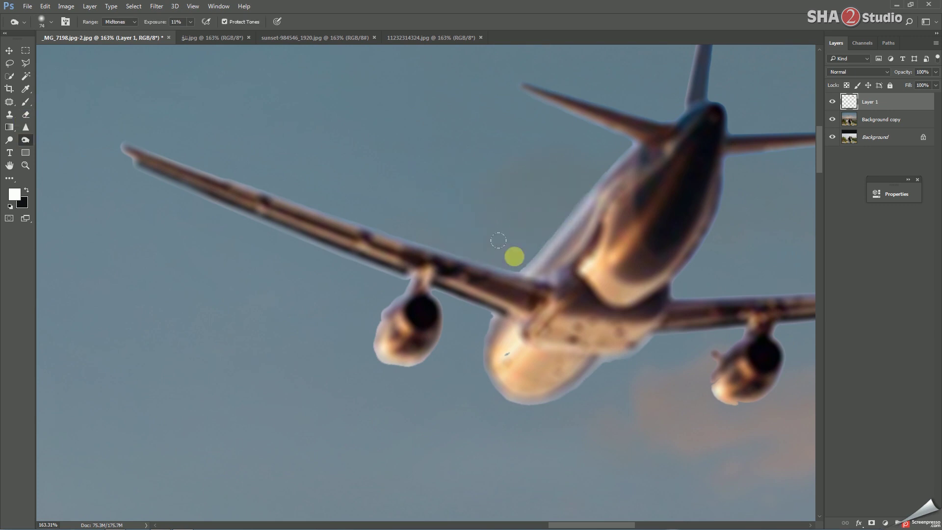
Step: Erase remaining edges around the tailplane and right wing, then zoom out to the whole photo
key(z)
right_click(83, 176)
click(98, 183)
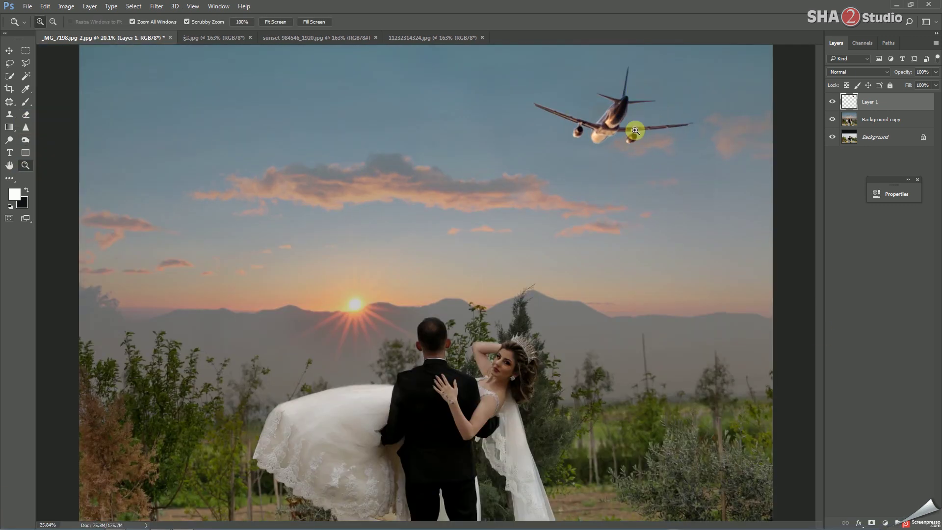
drag(631, 130, 479, 269)
click(25, 114)
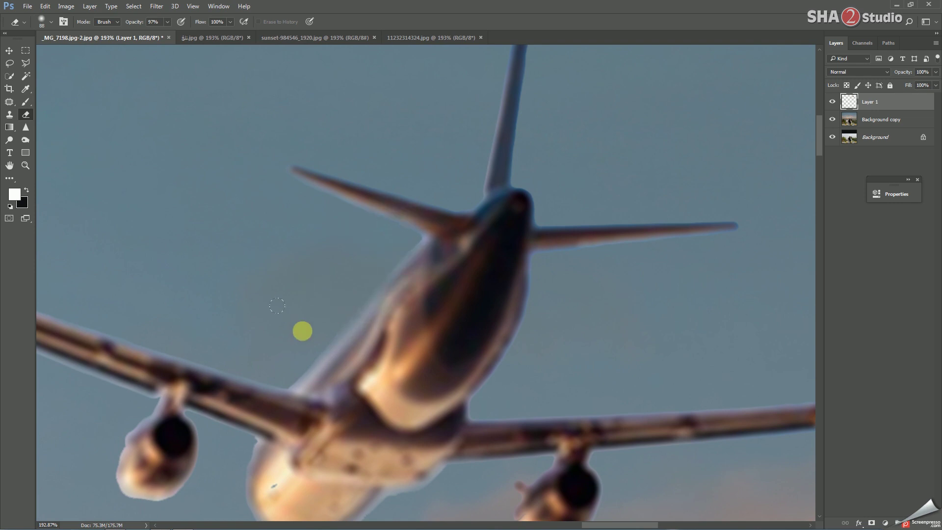
drag(741, 343, 507, 326)
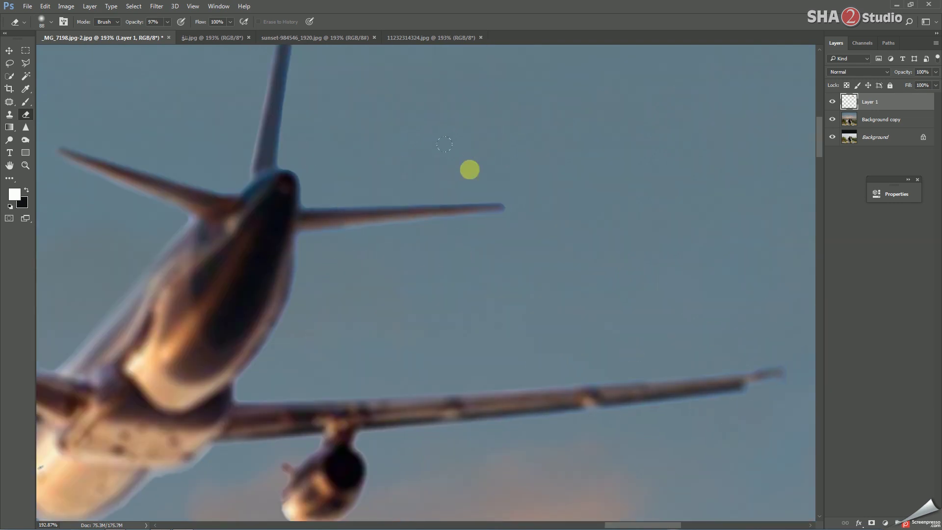
scroll(345, 120, up, 3)
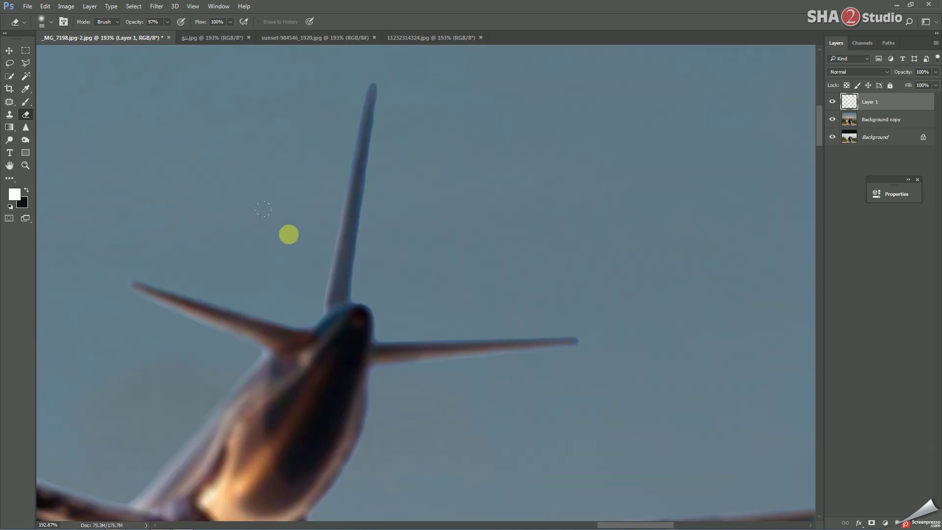
click(25, 165)
drag(273, 169, 187, 170)
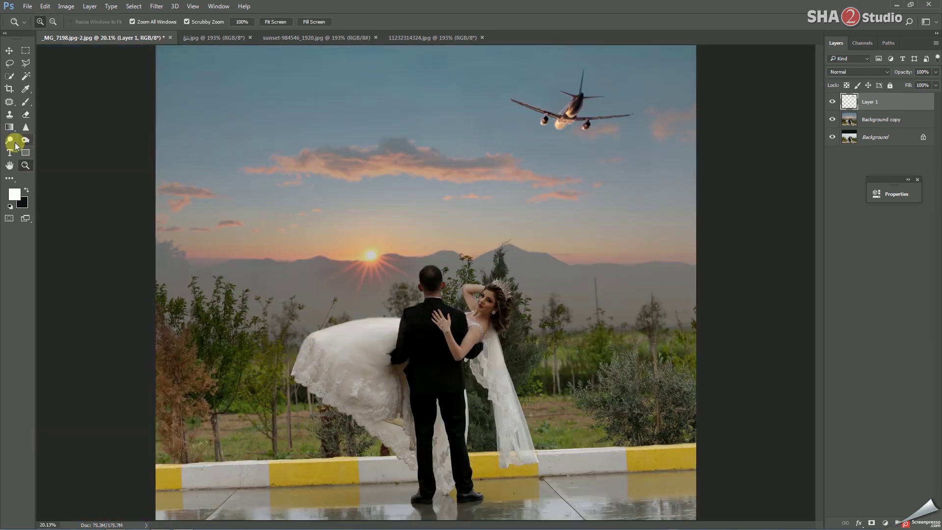
Step: Merge the composite into Background copy 2, then lower contrast and highlights in Camera Raw
click(156, 6)
click(242, 66)
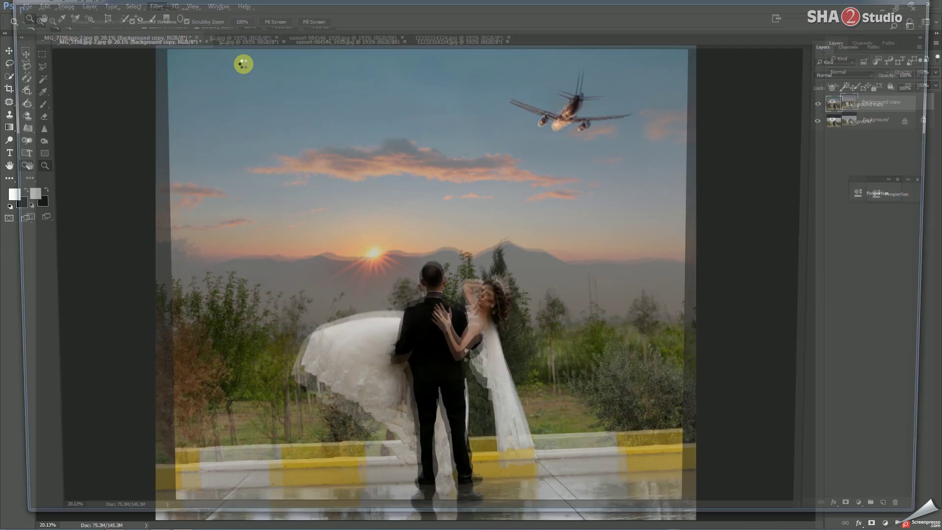
click(868, 515)
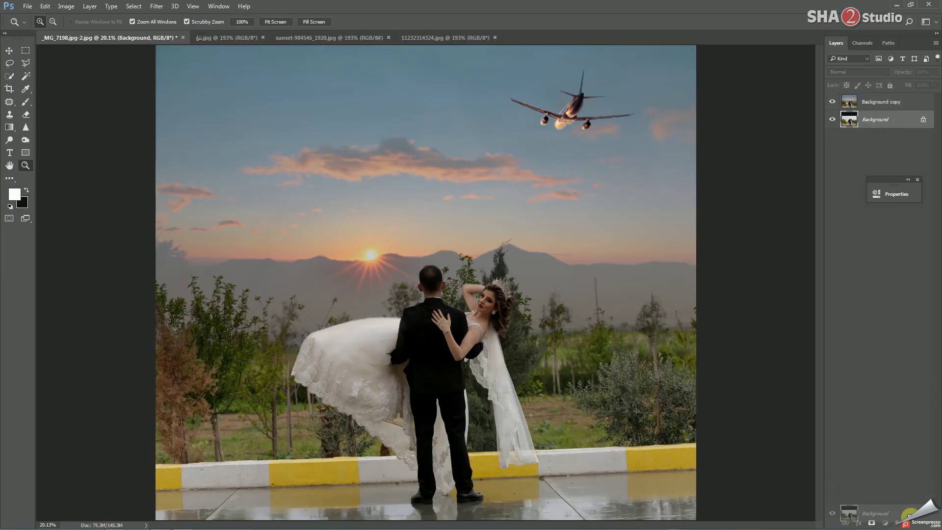
key(c)
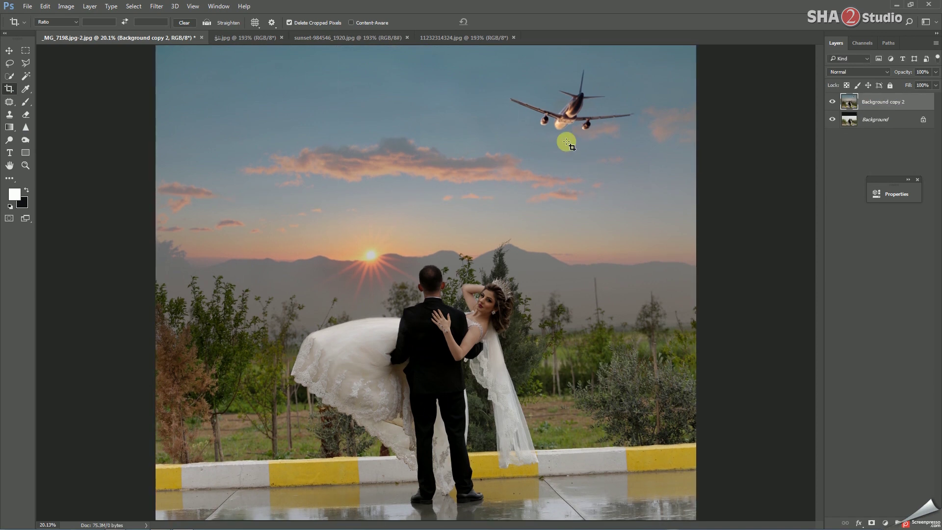
key(ctrl+shift+a)
text(1)
mouse_move(868, 203)
mouse_down()
mouse_move(853, 217)
mouse_move(884, 245)
mouse_up()
Step: Set Whites to +15 and Blacks to 14, then enter tone curve Highlights 10, Lights 9, Darks 5, Shadows 5
text(5)
key(Tab)
text(14)
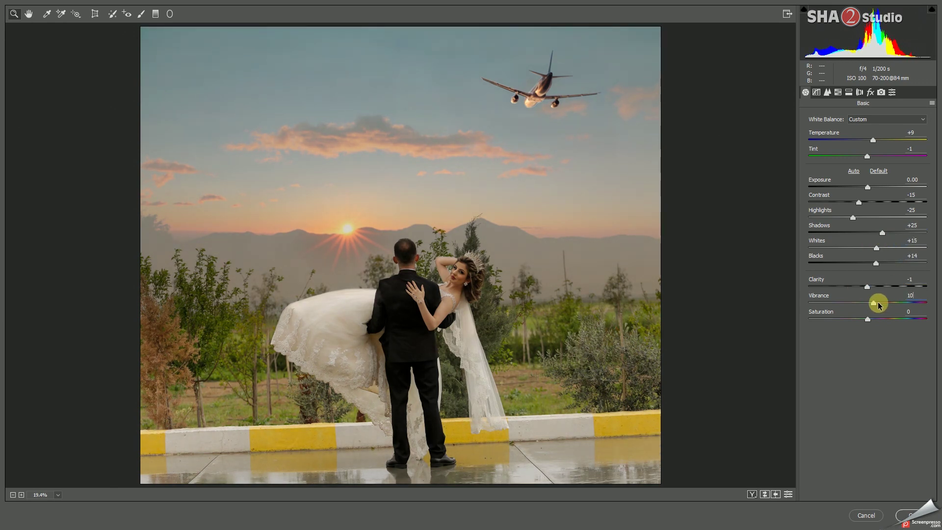
key(ctrl+alt+2)
text(10)
key(Tab)
text(9)
key(Tab)
text(5)
key(Tab)
text(5)
Step: Revise the tone curve to Shadows +5, Highlights +15 and Lights +10
click(915, 286)
text(15)
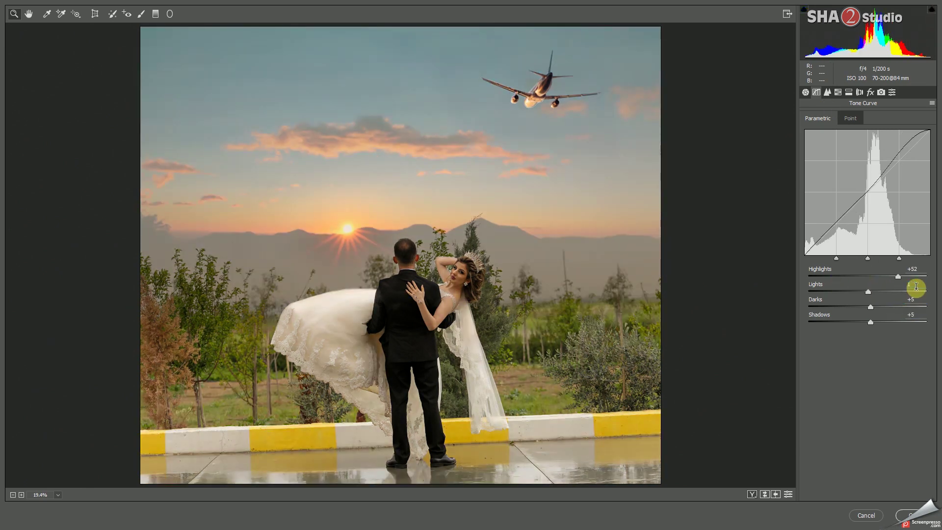
click(913, 270)
text(5215)
key(Tab)
text(10)
key(Tab)
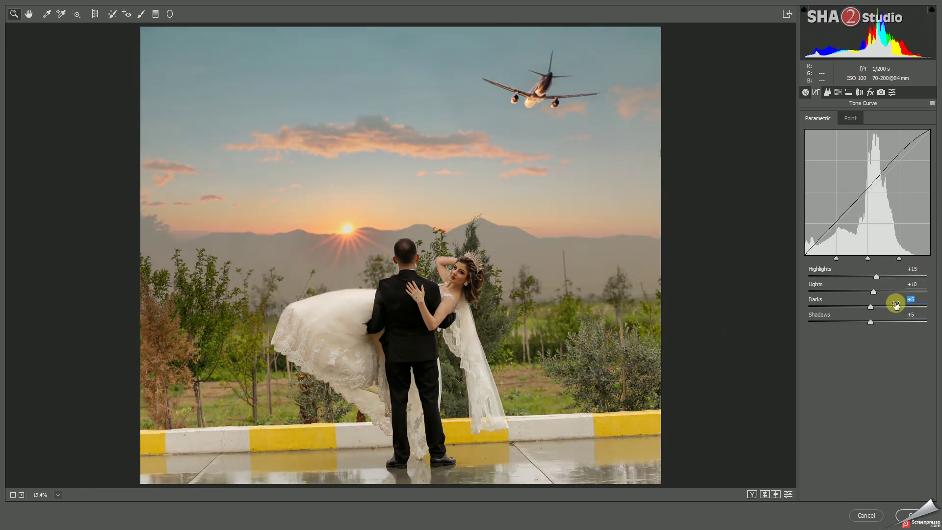
Step: Increase the sharpening amount and adjust detail and masking
click(827, 92)
drag(832, 181, 827, 185)
drag(826, 133, 830, 136)
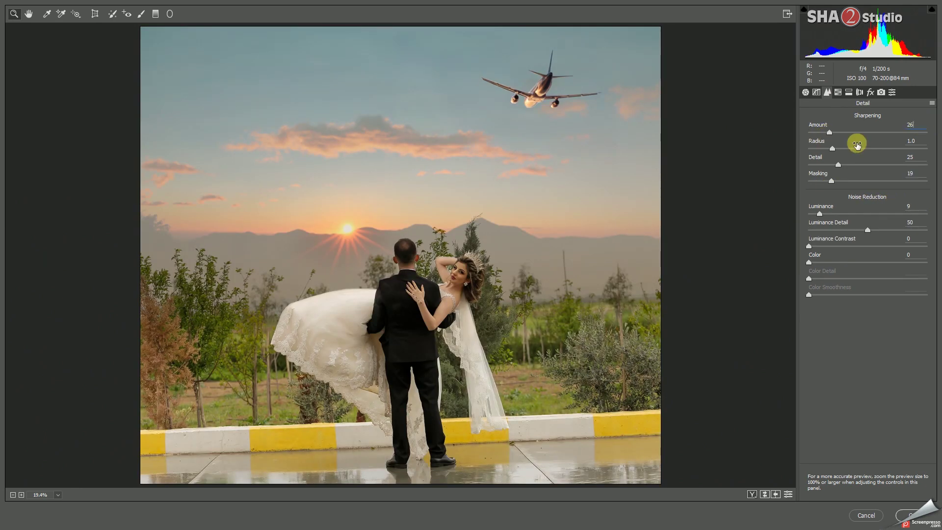
Step: Shift the HSL hue of Reds to -9 and Greens to +100
click(838, 92)
mouse_move(879, 169)
mouse_down()
mouse_move(860, 187)
mouse_move(900, 190)
mouse_up()
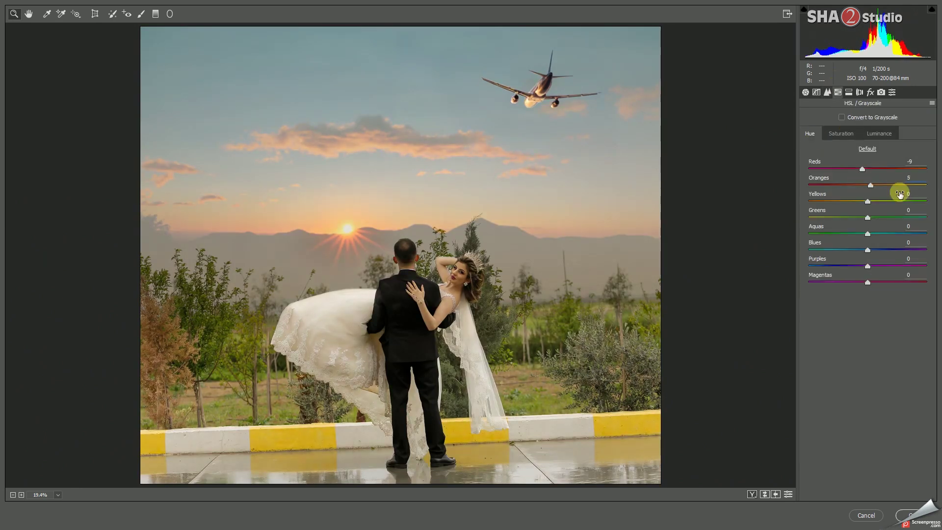
click(806, 92)
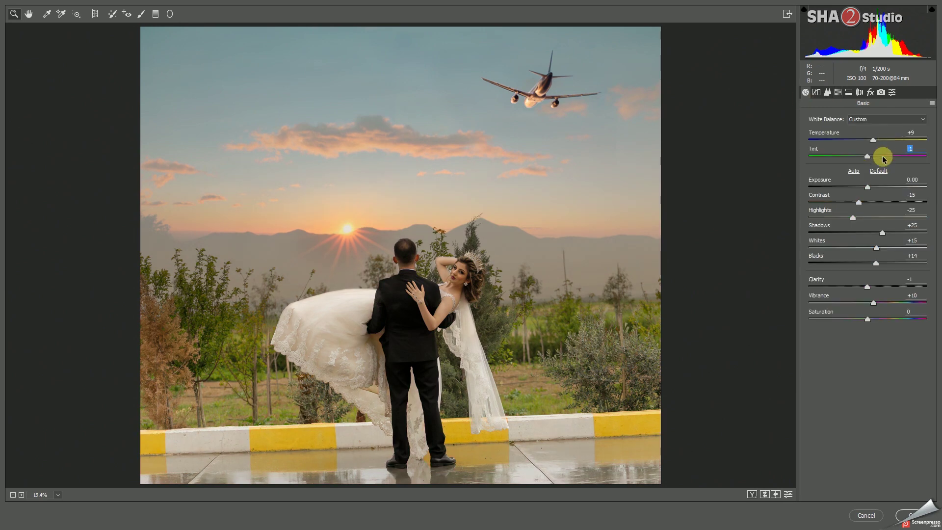
click(838, 92)
drag(867, 217, 938, 215)
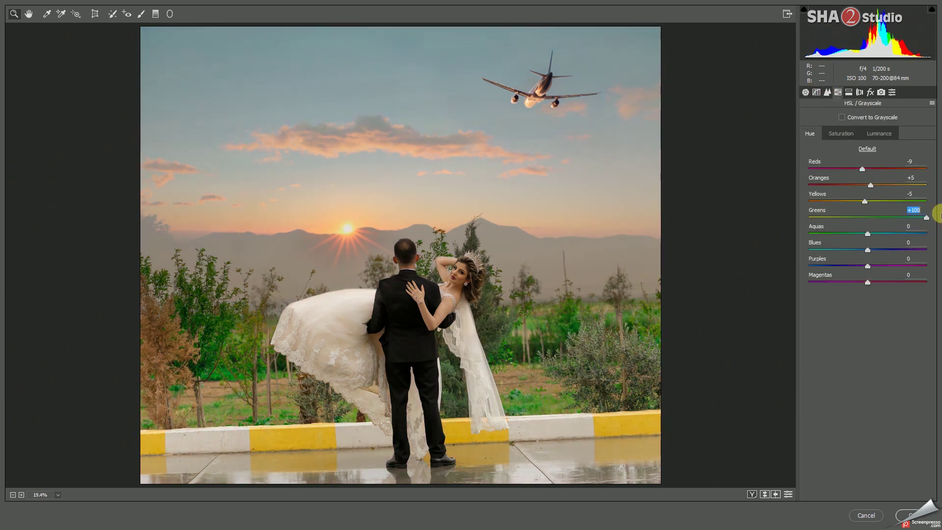
Step: Set saturation Reds +5, Oranges -9, Yellows -9, and brighten Reds, Oranges, Yellows, Greens luminance
click(841, 133)
click(871, 169)
click(862, 185)
click(862, 202)
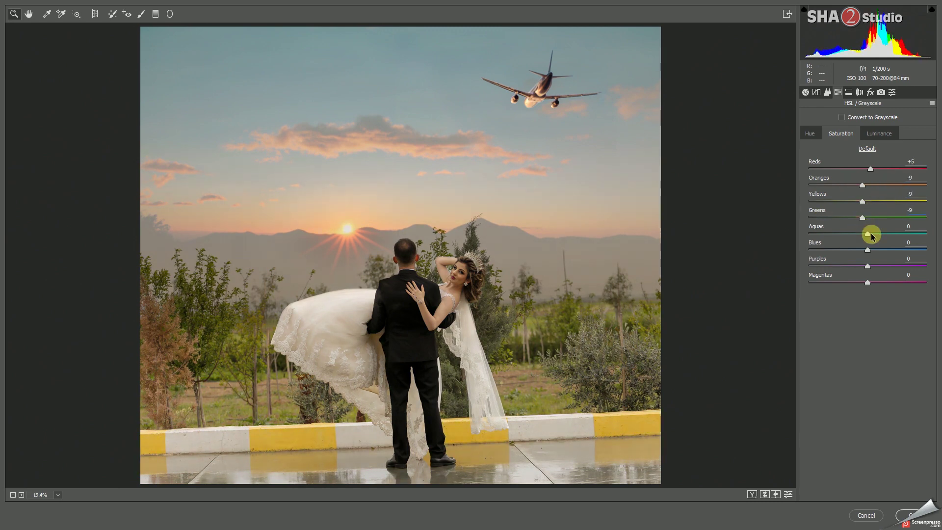
click(879, 134)
click(873, 169)
click(870, 185)
click(870, 202)
click(871, 218)
Step: Calibrate Blue Primary hue -5 and saturation +11, Red Primary hue -9 and saturation +5, and Green Primary saturation
click(882, 92)
click(865, 277)
click(868, 292)
text(1)
click(903, 232)
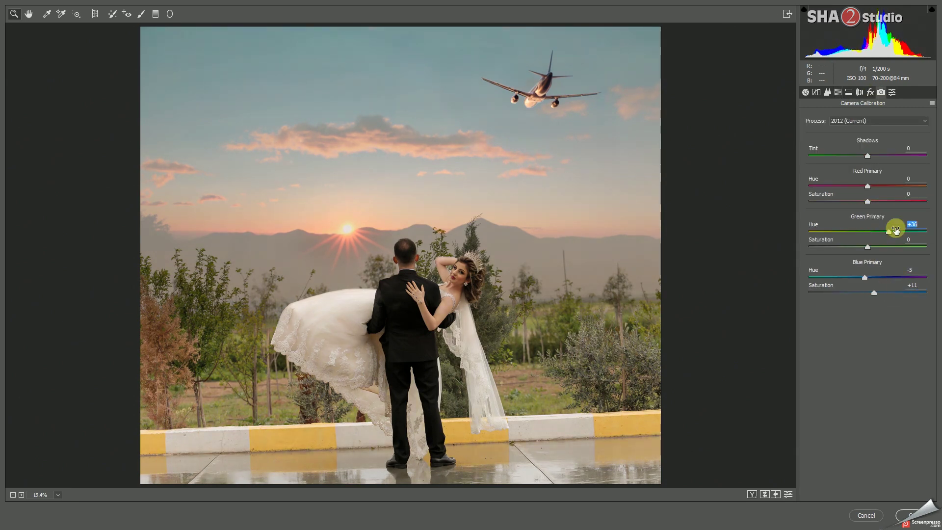
click(863, 186)
click(871, 201)
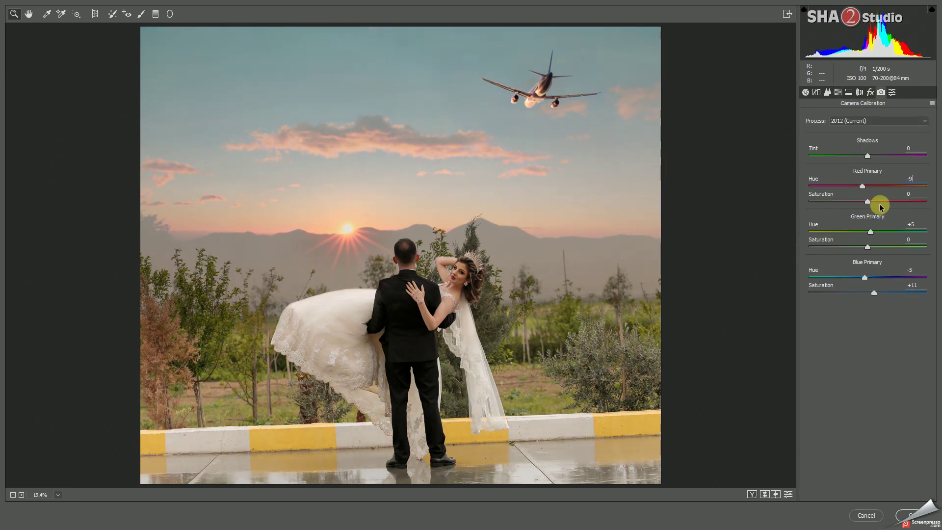
click(904, 247)
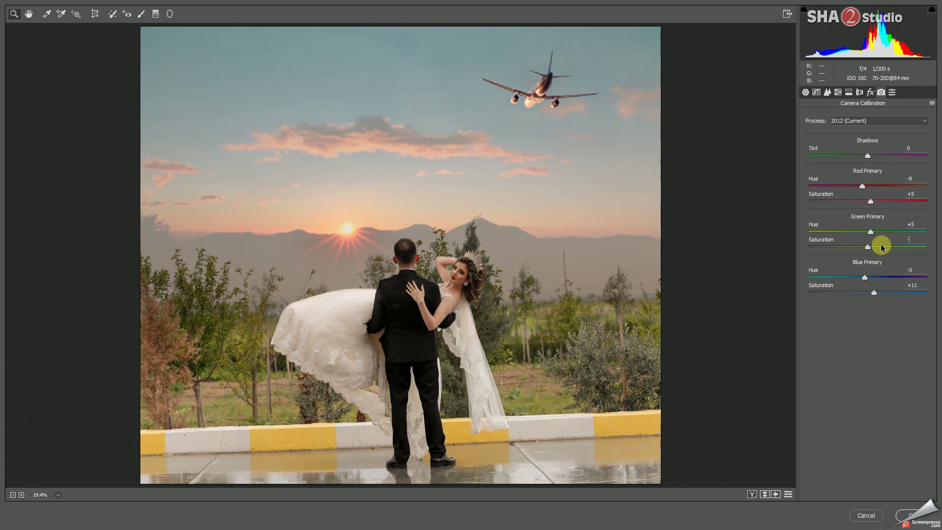
Step: Apply the Camera Raw grade and bring up the Selective Color adjustment
click(908, 512)
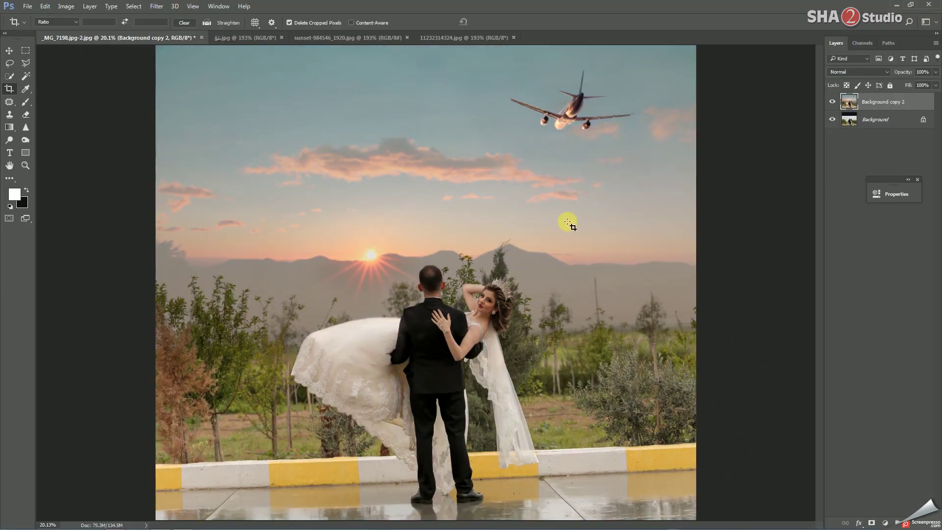
click(66, 6)
click(196, 169)
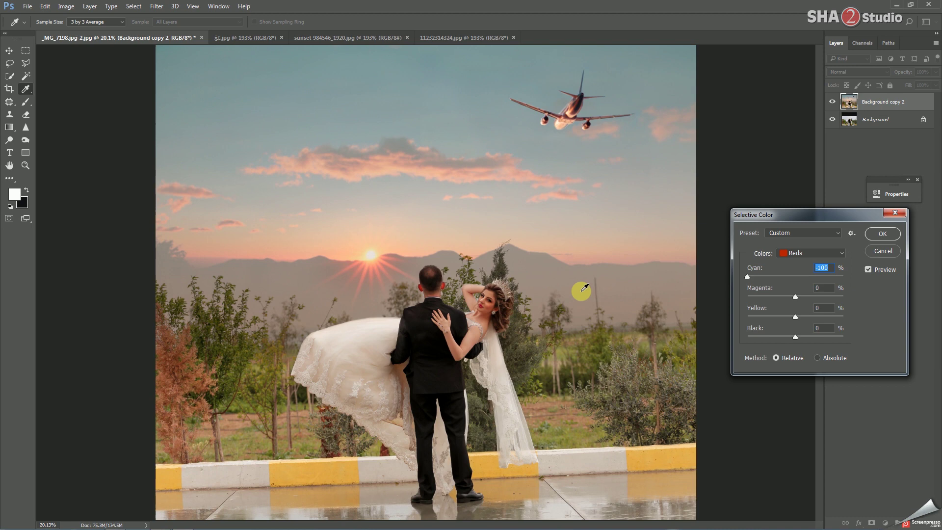
Step: Reduce cyan, magenta and yellow in the Reds and remove magenta from the Yellows
drag(801, 297, 791, 317)
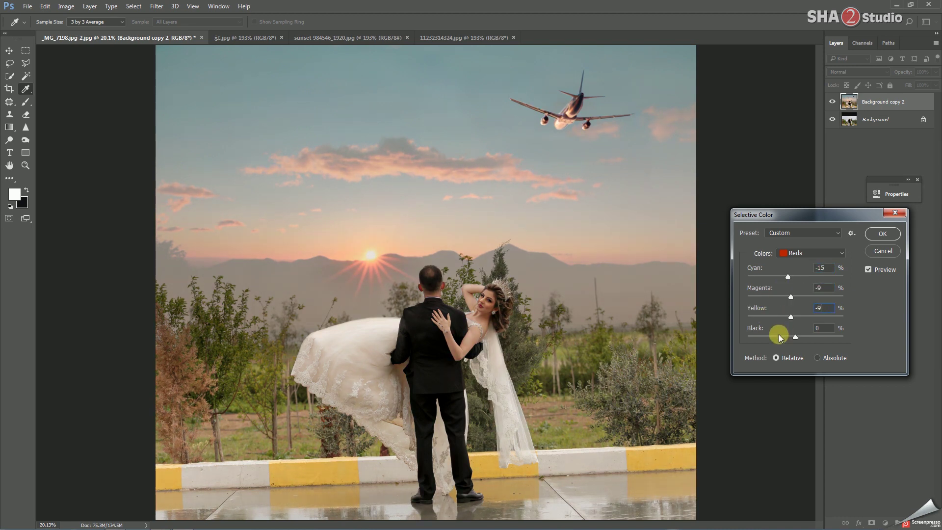
click(813, 253)
click(800, 265)
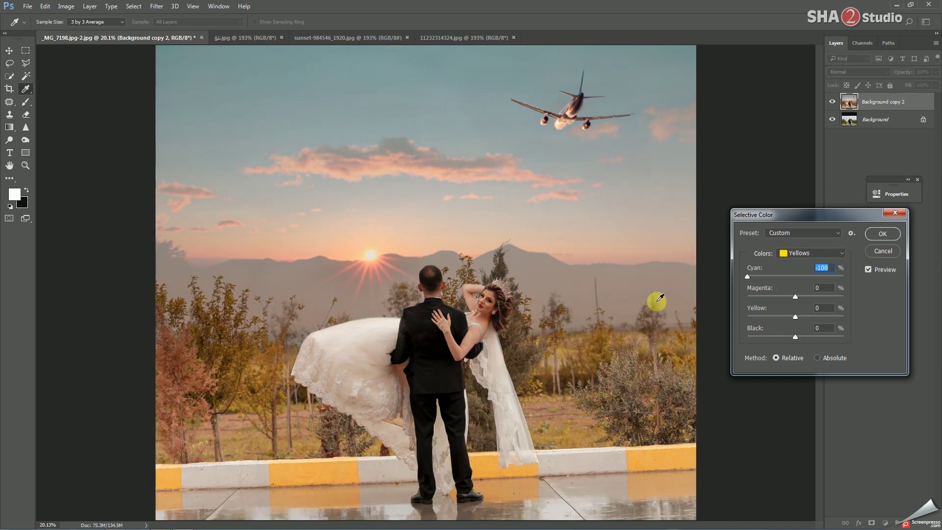
mouse_move(795, 296)
mouse_down()
mouse_move(766, 296)
mouse_move(790, 297)
mouse_move(793, 337)
mouse_up()
Step: Review the Greens, then set the Whites to Cyan -25, Magenta -55, Yellow -100, Black -1
click(812, 253)
click(798, 276)
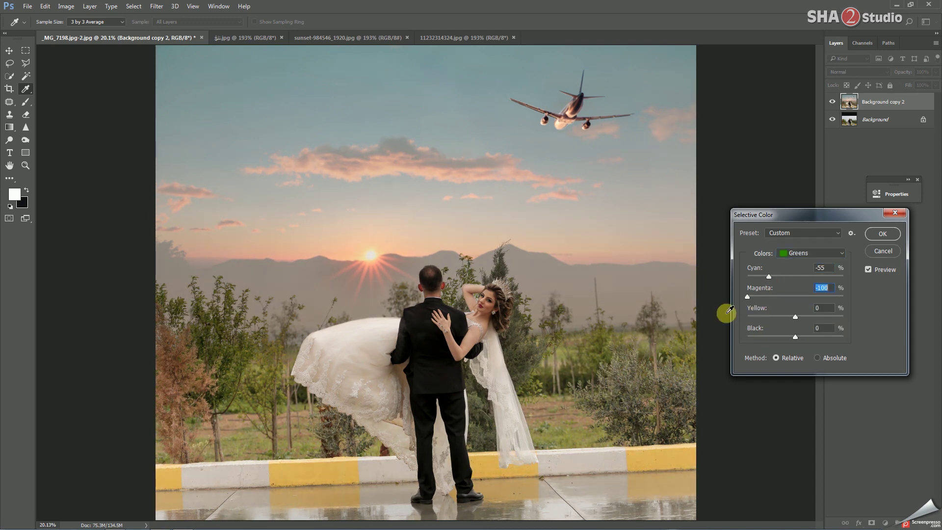
text(4)
click(787, 256)
click(801, 319)
drag(796, 277, 784, 276)
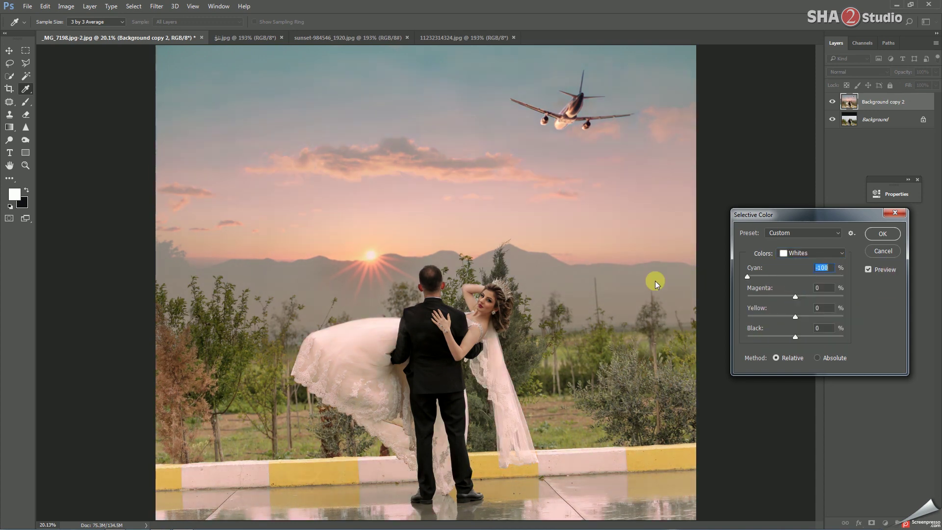
key(Tab)
text(-55)
key(Tab)
text(-100)
key(Tab)
text(-1)
Step: Apply Selective Color, then Magic Wand-select the bride's face, skin and arm for feathering
click(799, 254)
click(800, 273)
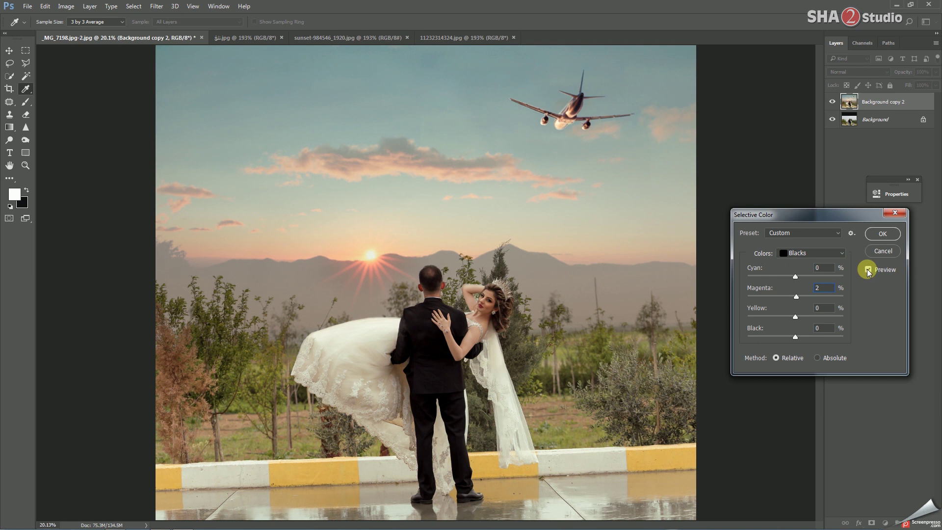
click(878, 239)
click(26, 76)
click(485, 304)
click(438, 307)
click(454, 351)
right_click(480, 305)
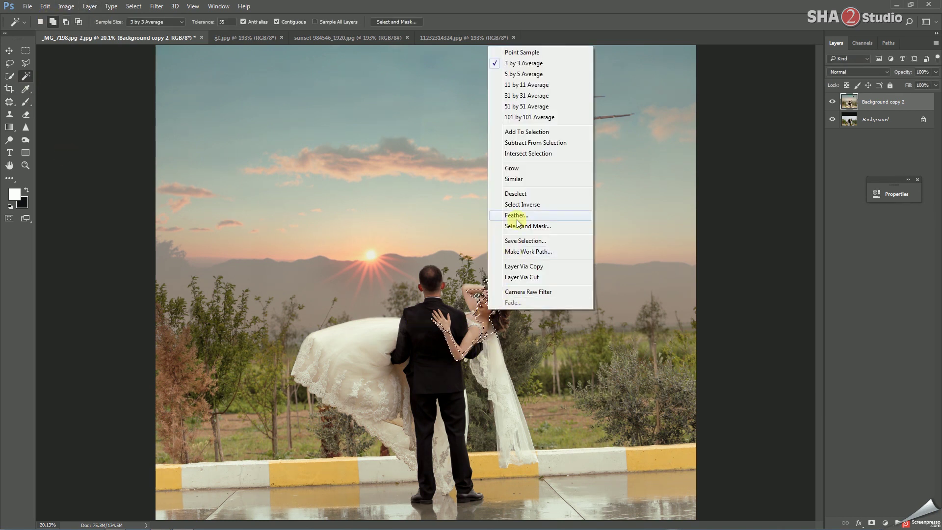
Step: Feather the selection by 9 pixels, then preview Curves and cancel without changes
click(491, 246)
click(522, 176)
click(65, 6)
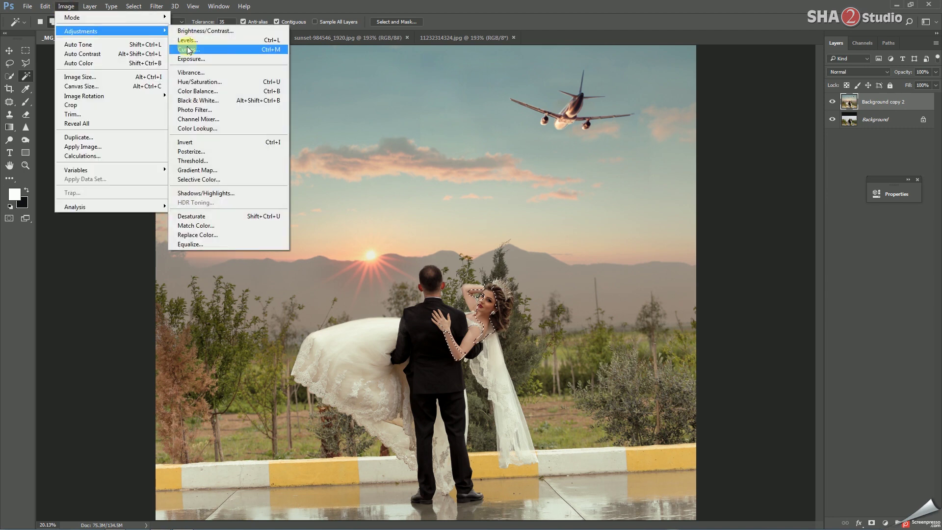
click(187, 51)
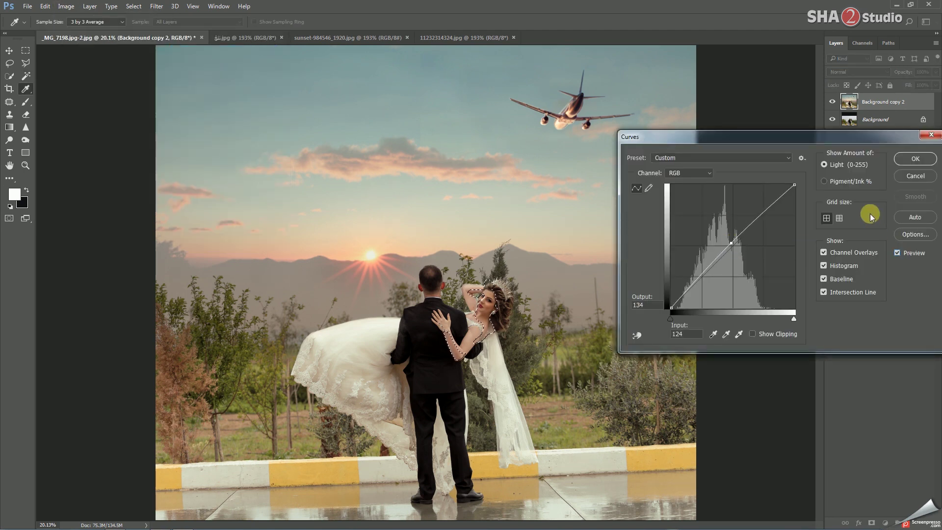
key(Escape)
Step: Duplicate the photo layer and lower the copy's fill to 65%
drag(873, 102, 913, 523)
click(66, 6)
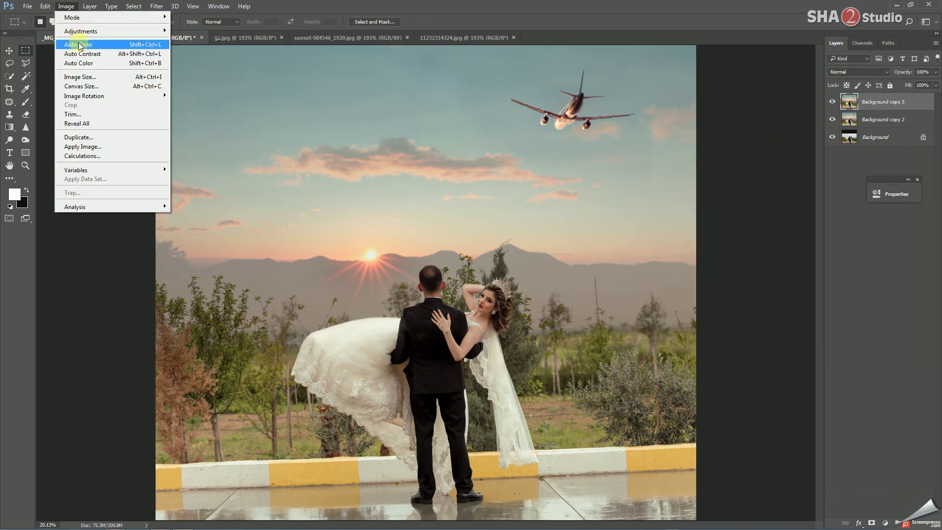
text(75)
click(922, 72)
text(65)
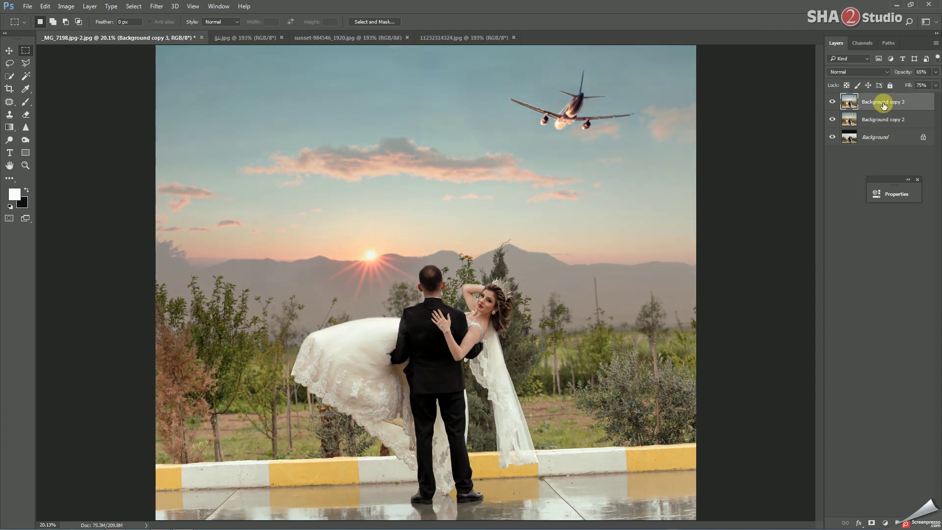
Step: Try Shadows/Highlights at 5, then remove the faded duplicate layer
click(65, 6)
click(220, 190)
text(5)
click(817, 274)
key(m)
key(ctrl+e)
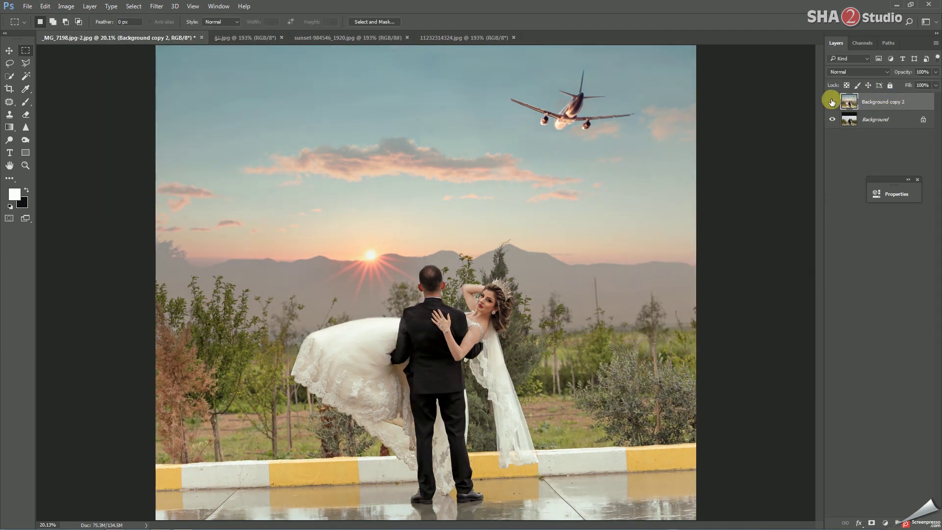
Step: Apply Color Balance with the Cyan-Red midtone slider at -3
click(66, 6)
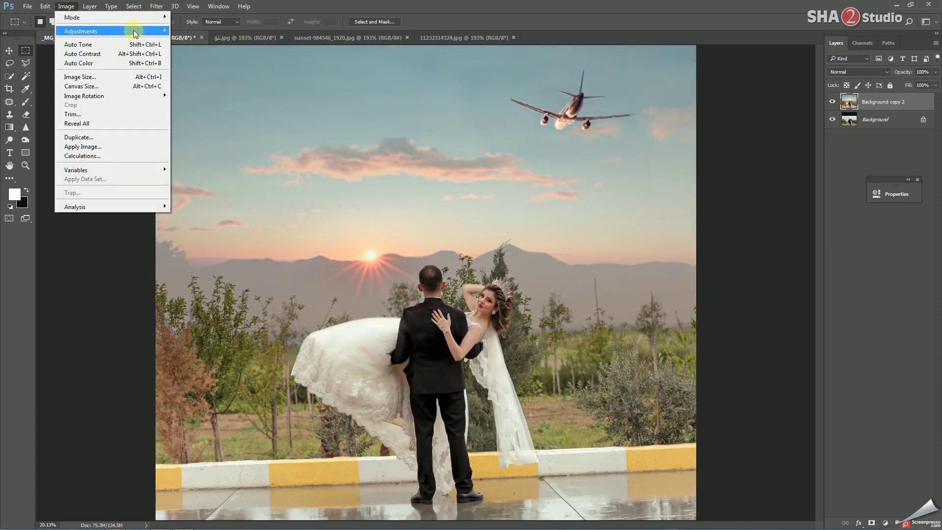
click(181, 92)
drag(591, 145, 591, 146)
text(-3-1)
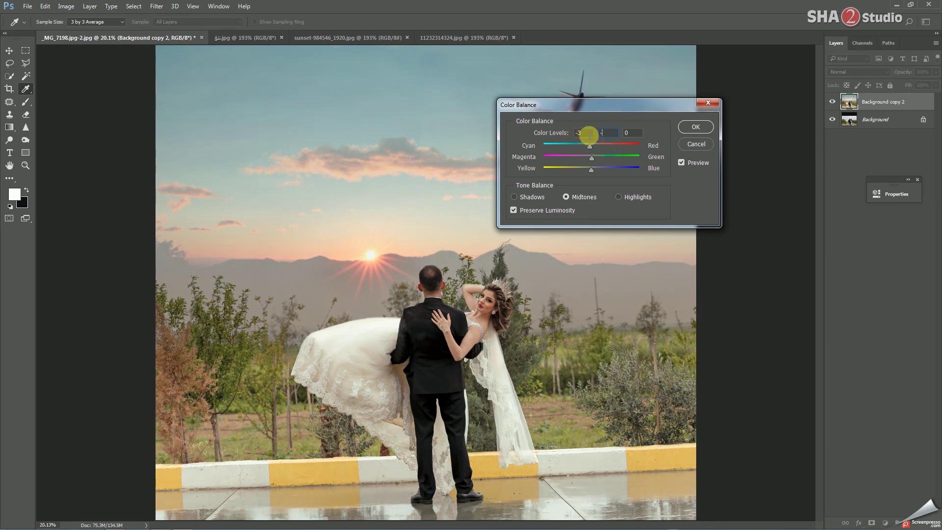
click(689, 126)
Step: Add and undo a Selective Color layer, then add a Color Lookup layer with a 3D LUT
click(885, 522)
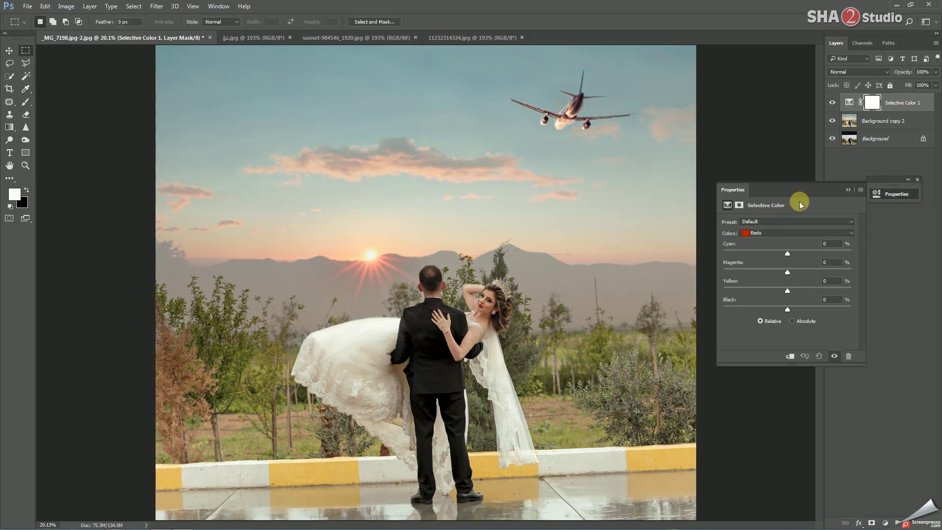
key(ctrl+z)
click(886, 522)
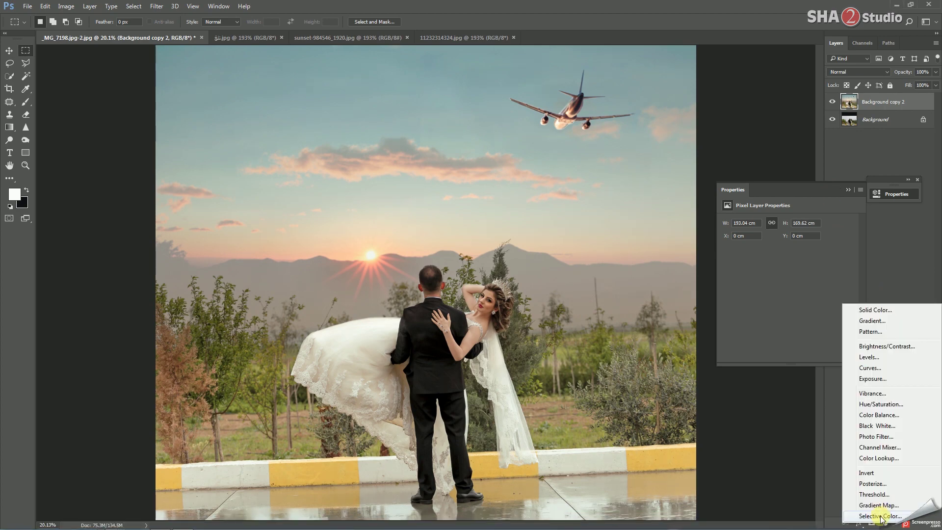
click(874, 489)
click(807, 221)
click(775, 259)
Step: Step through LUT presets to DropBlues.3DL, set fill to 46%, then delete the Color Lookup 1 layer
key(Down)
key(Down)
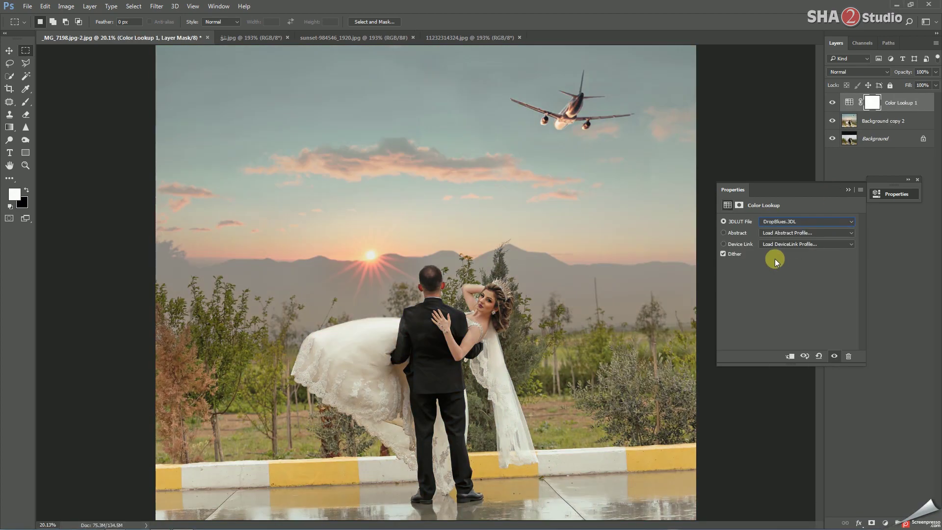
key(Down)
key(Down)
key(Down)
key(Down)
key(Down)
key(Down)
key(Down)
key(Down)
key(Down)
key(Down)
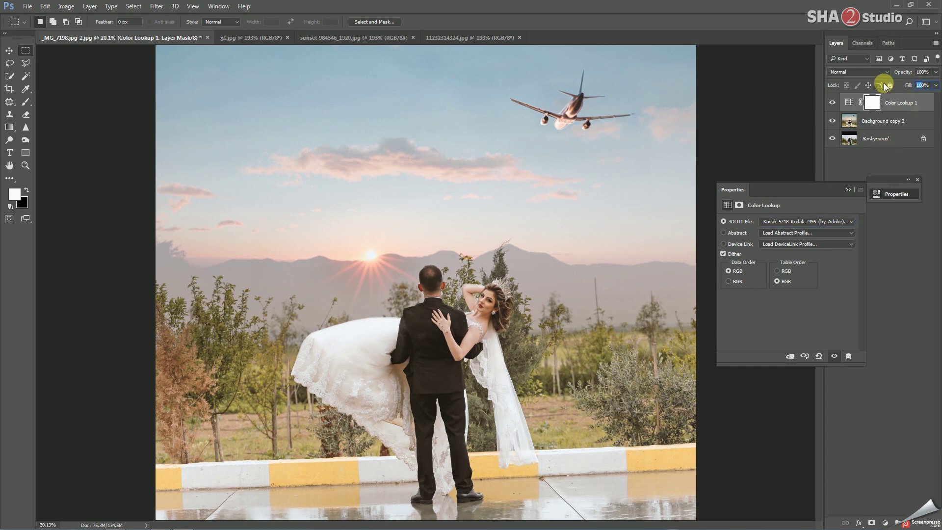
text(46)
key(Return)
key(Return)
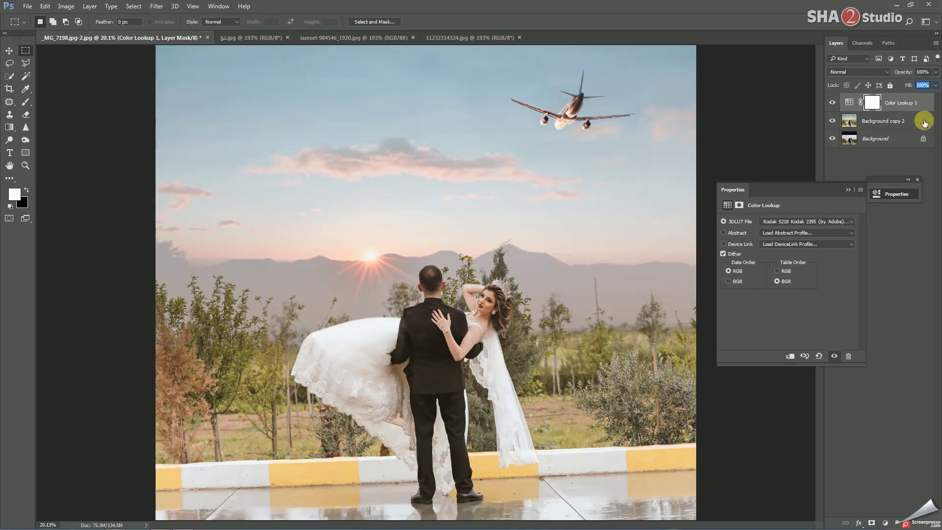
click(906, 73)
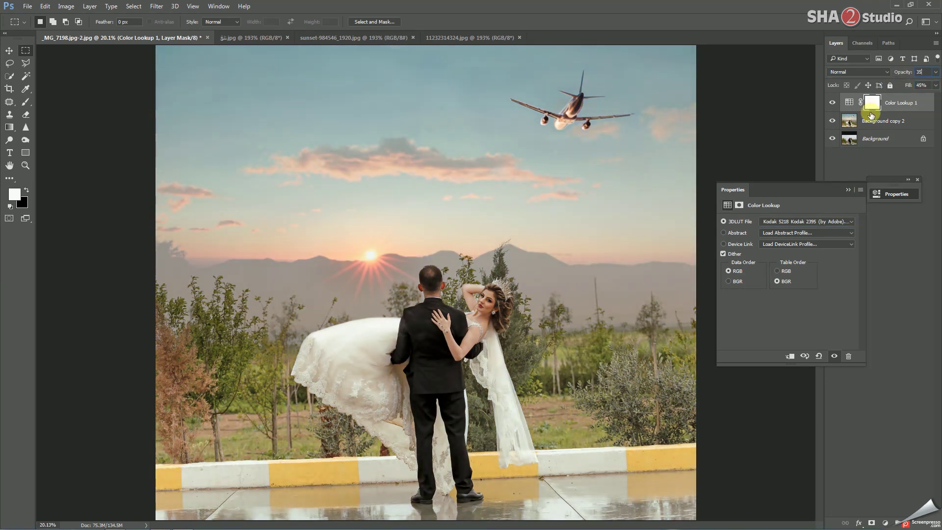
key(Delete)
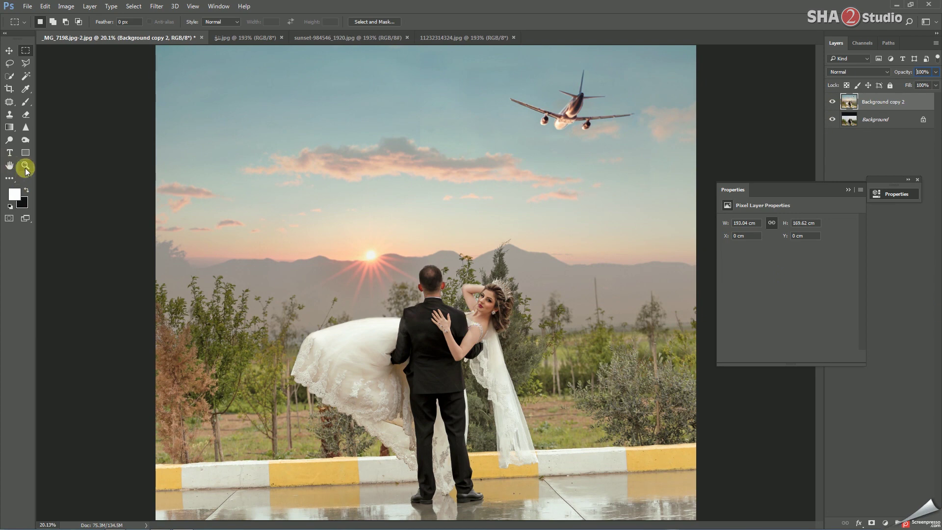
Step: Reshape the dress's flowing side in Liquify with a 555 brush size
click(26, 166)
drag(288, 354, 271, 350)
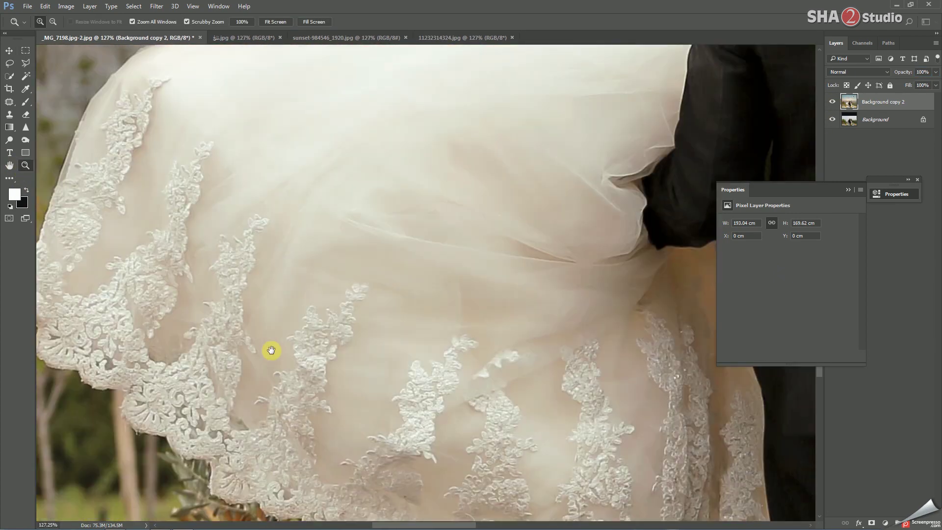
key(ctrl+0)
key(shift+ctrl+x)
text(555)
key(Return)
drag(260, 339, 269, 334)
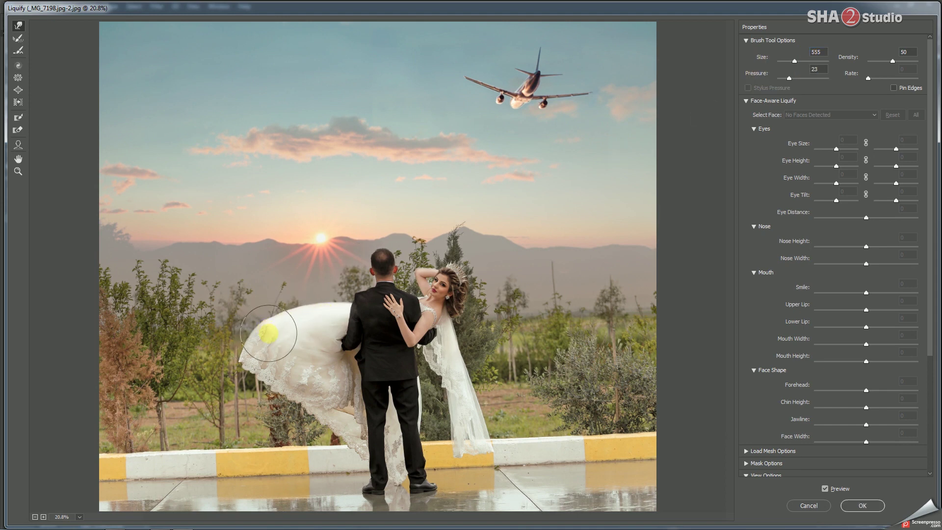
click(854, 503)
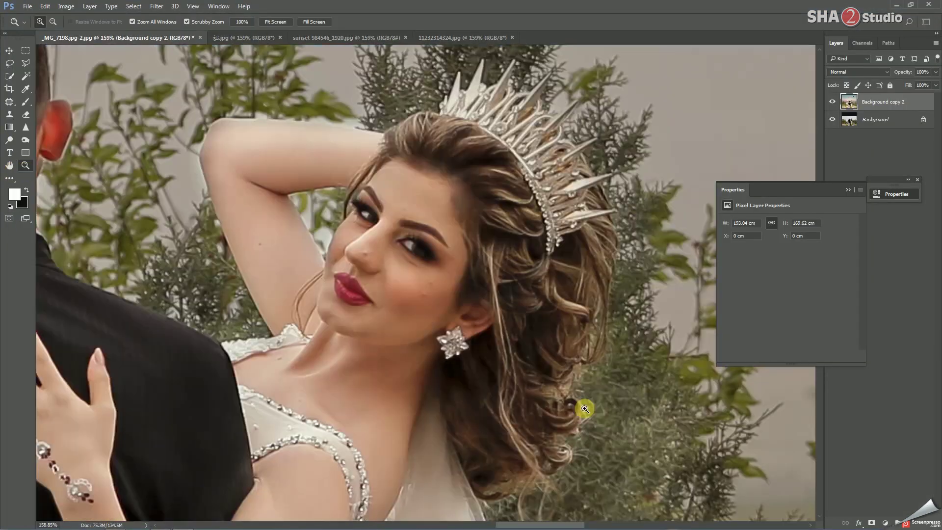
Step: Patch the leaf on the curb with clean curb texture
drag(517, 337, 288, 242)
key(j)
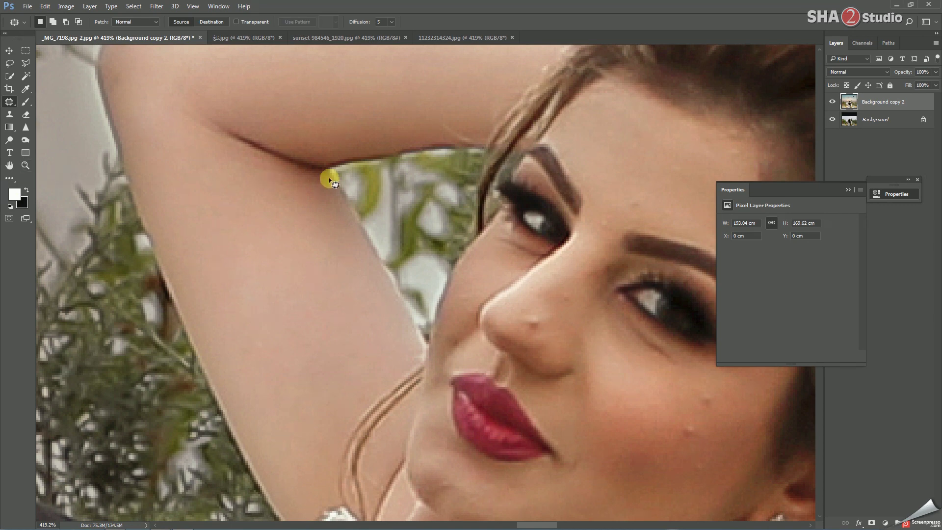
key(ctrl+0)
scroll(483, 239, up, 5)
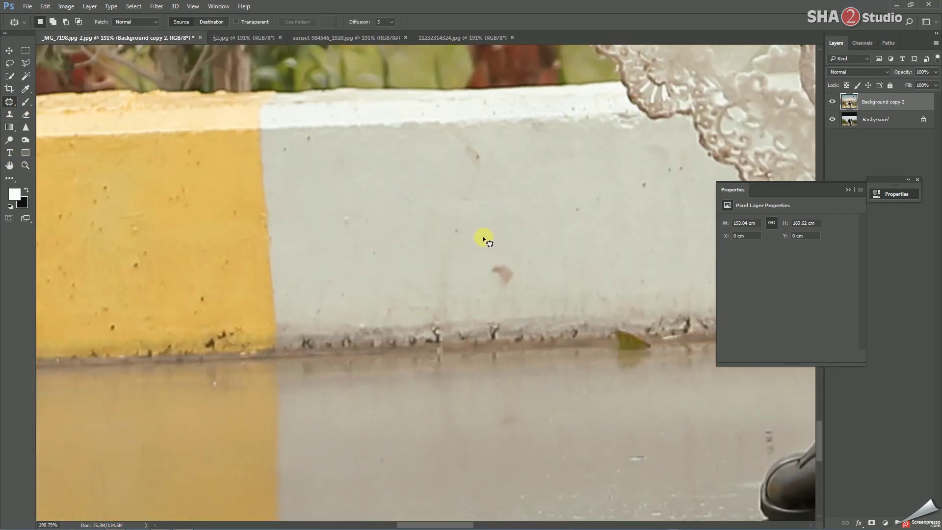
drag(603, 298, 601, 307)
drag(638, 346, 574, 346)
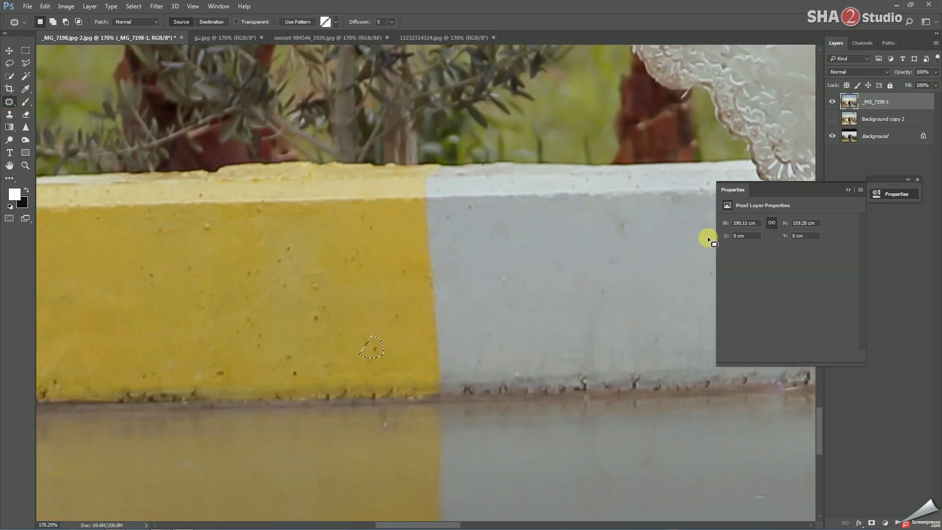
Step: Patch the blemish on the yellow curb and fit the photo in view
drag(321, 296, 314, 328)
drag(309, 284, 308, 286)
drag(199, 279, 242, 370)
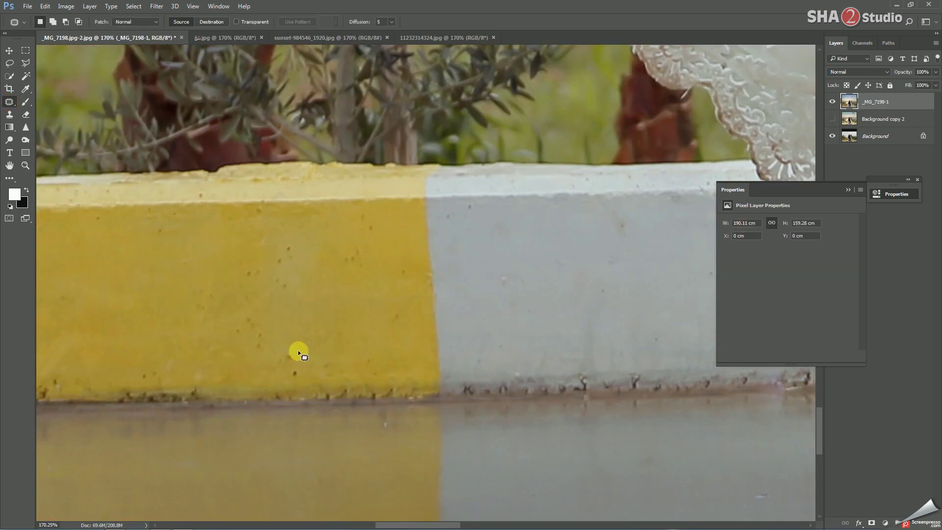
click(25, 166)
key(ctrl+0)
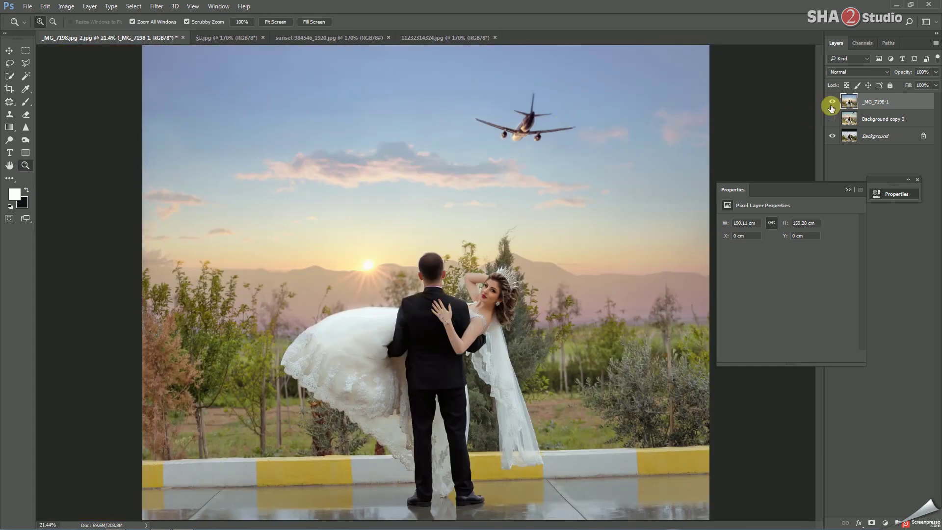
click(833, 103)
click(833, 102)
click(833, 103)
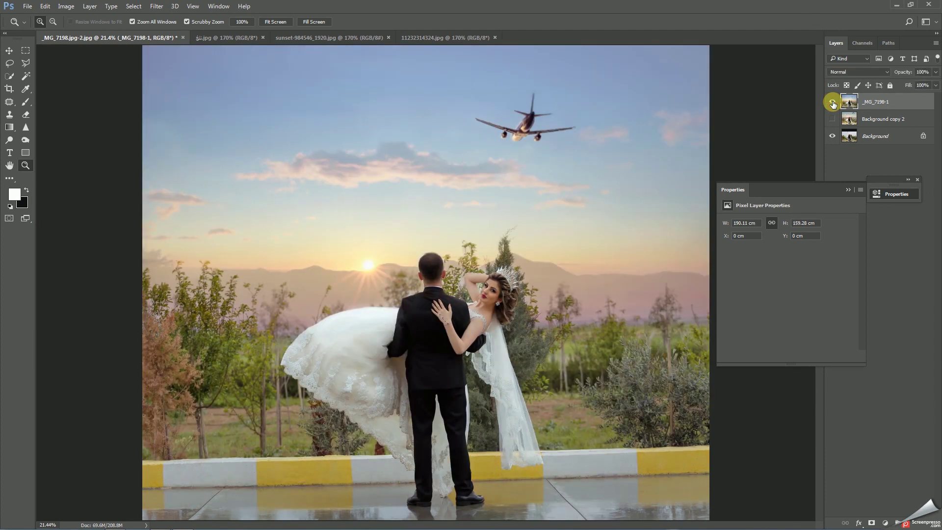
click(833, 103)
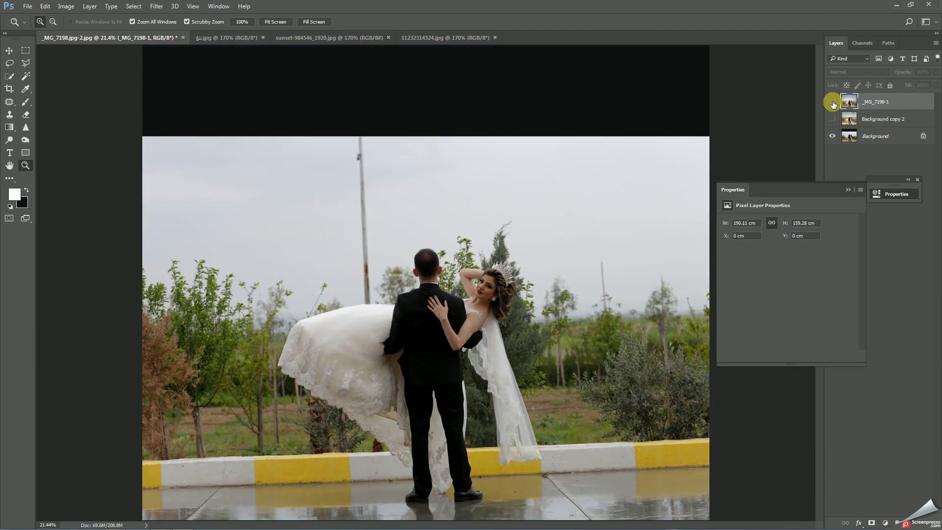
click(833, 103)
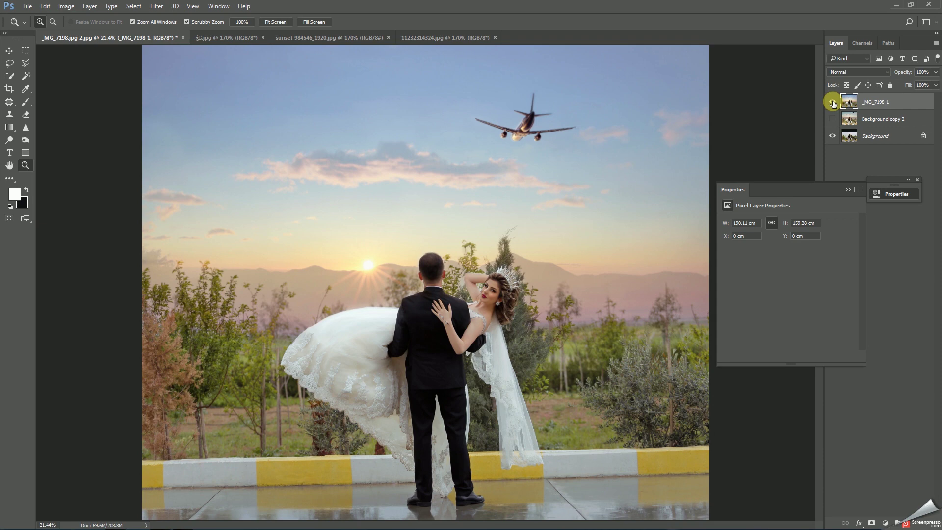